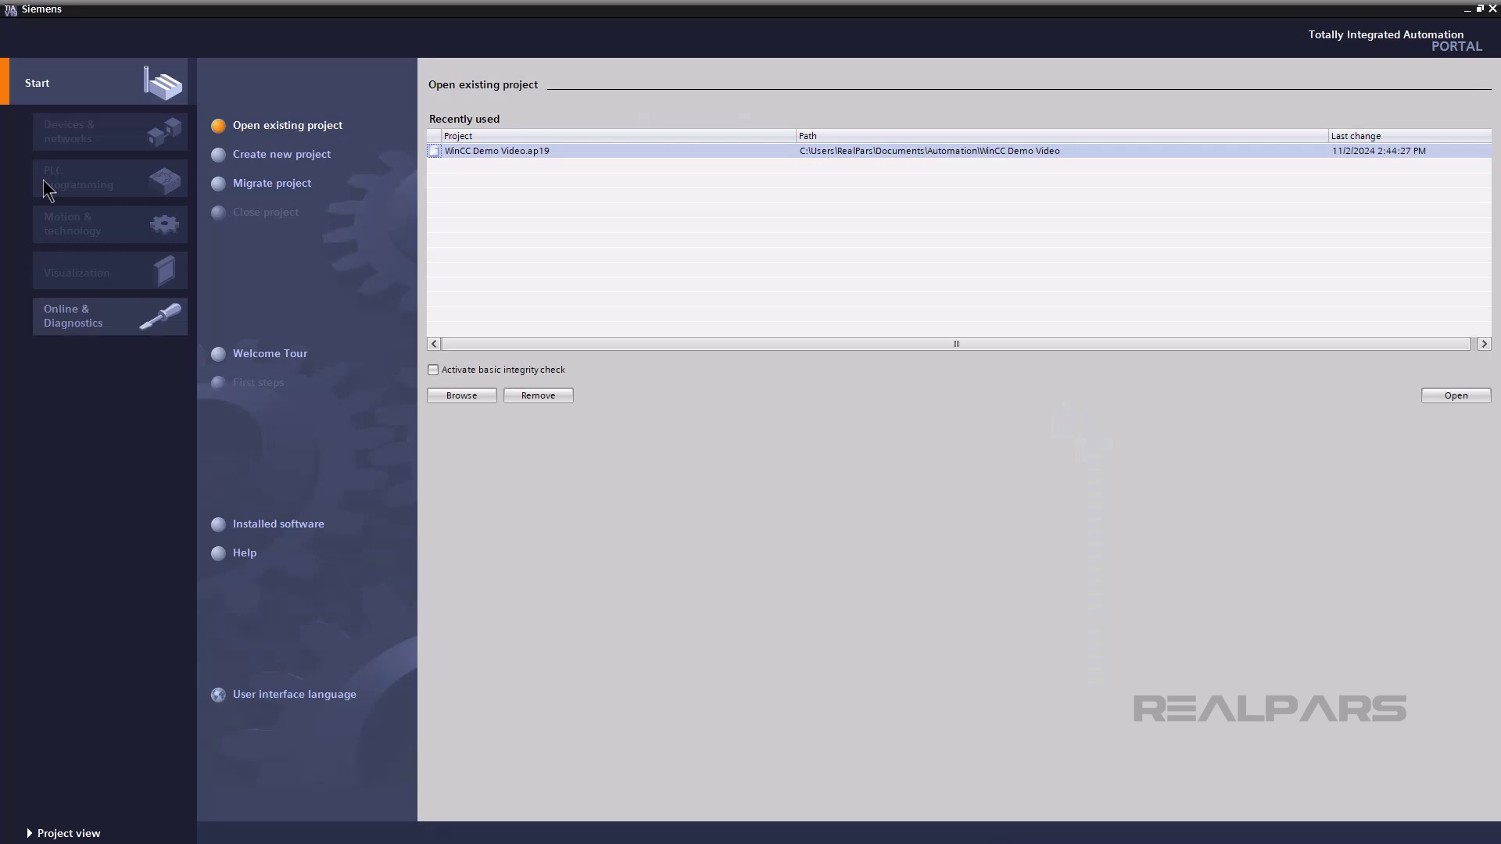
# Step: Check the list of installed software and launch the Automation License Manager from the desktop
pyautogui.click(233, 527)
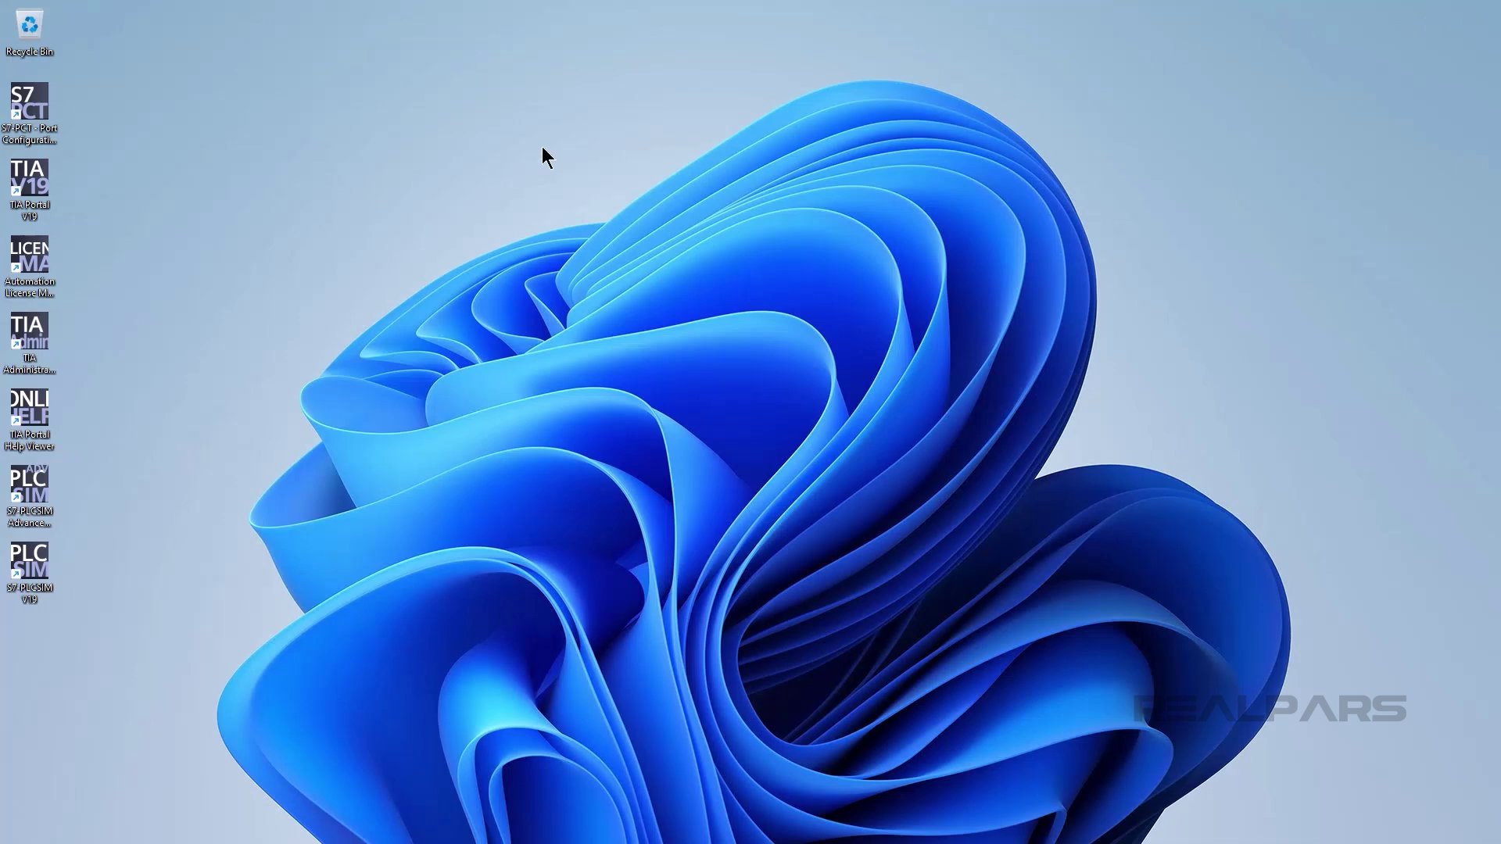
pyautogui.doubleClick(27, 260)
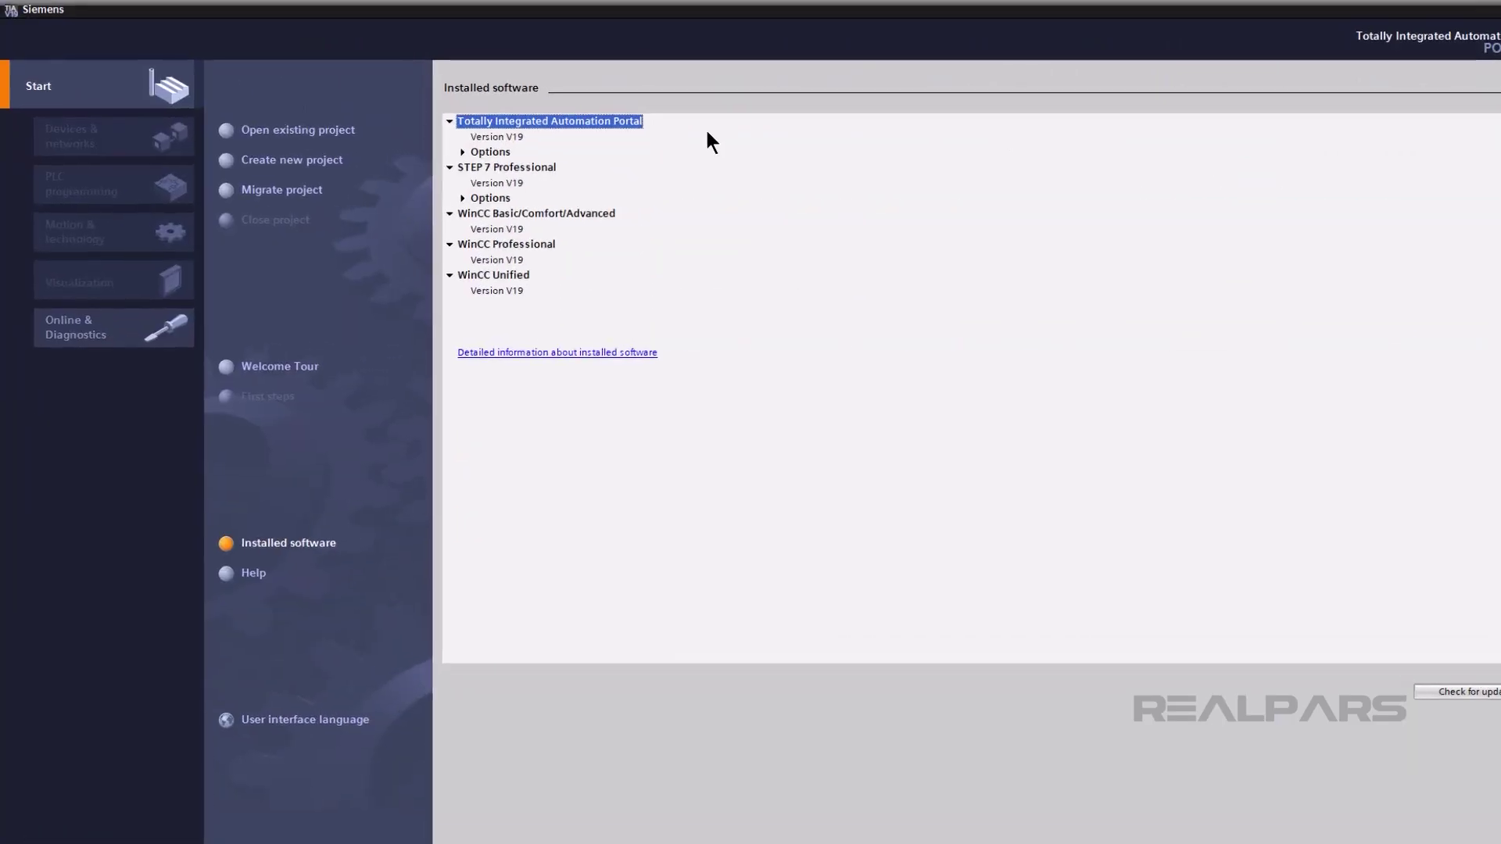
# Step: Return to the Siemens TIA Portal and open the existing project WinCC Demo Video
pyautogui.click(337, 129)
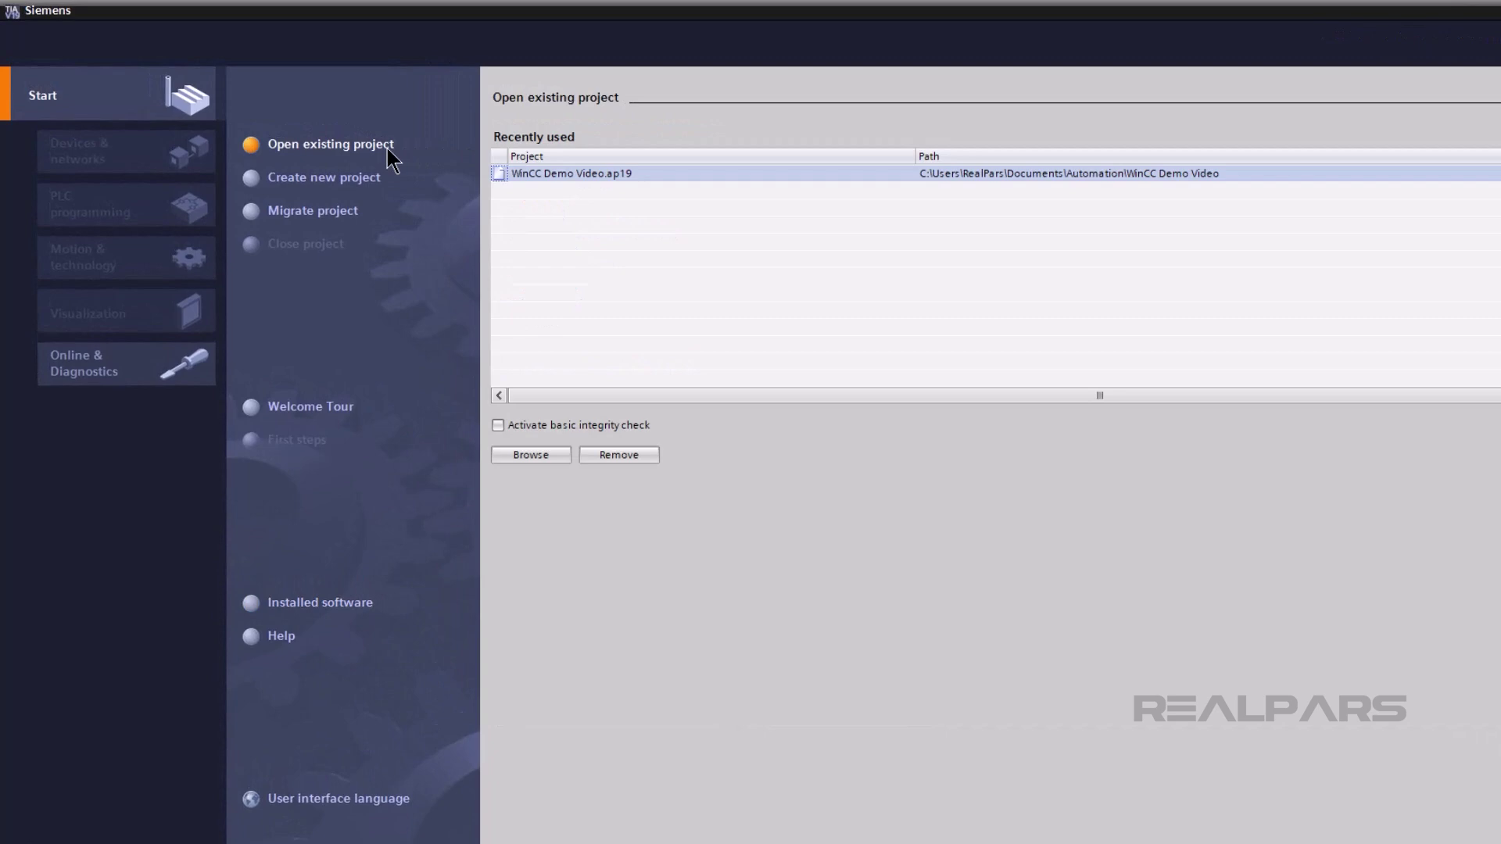
pyautogui.doubleClick(550, 172)
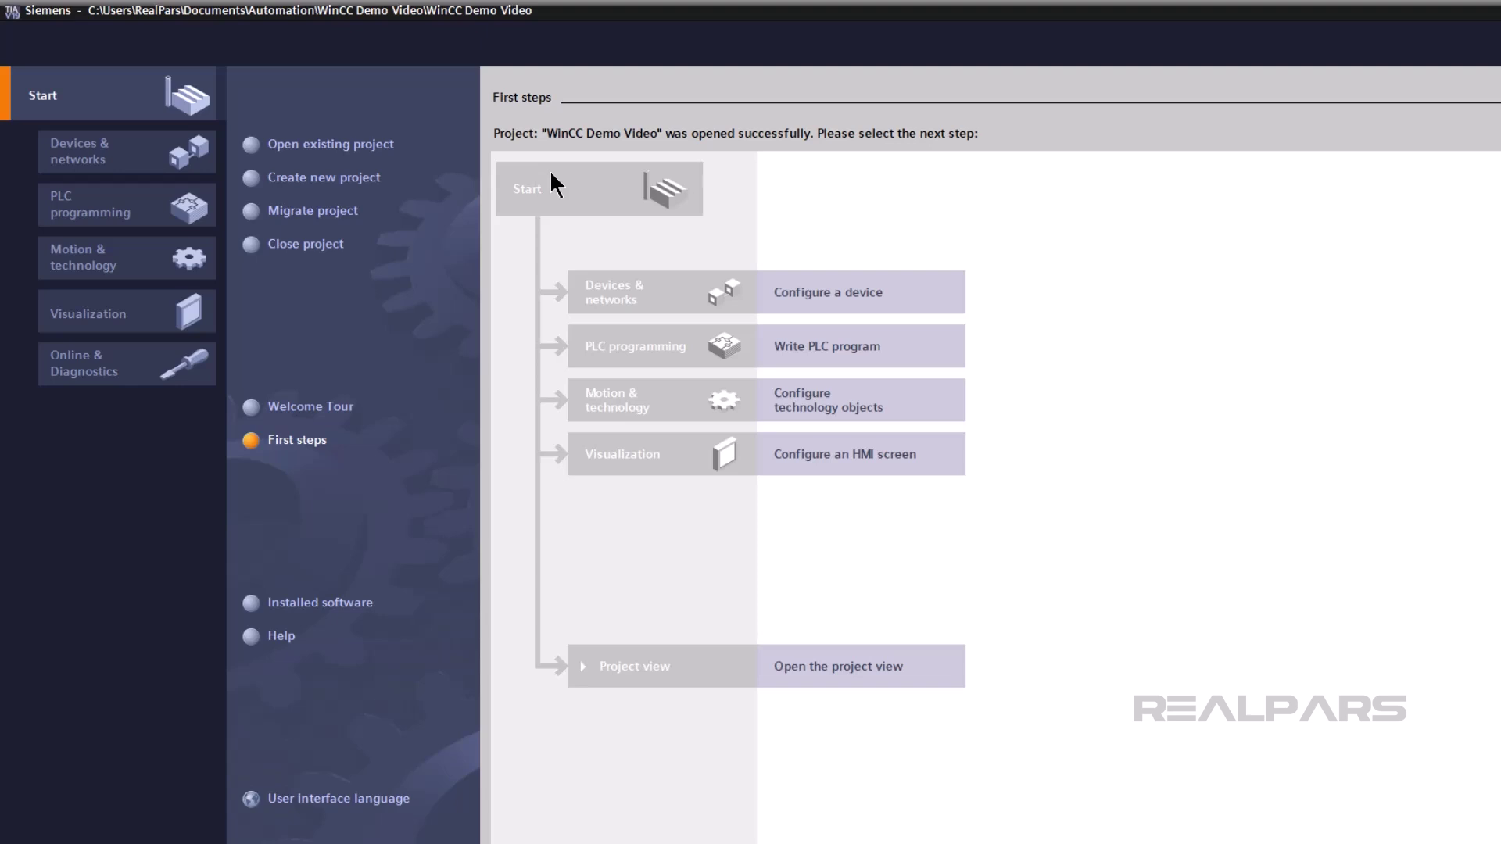
# Step: Add a new 19" TP1900 Comfort HMI device, article number 6AV2 124-0UC02-0AX1, to the project for visualization
pyautogui.click(133, 313)
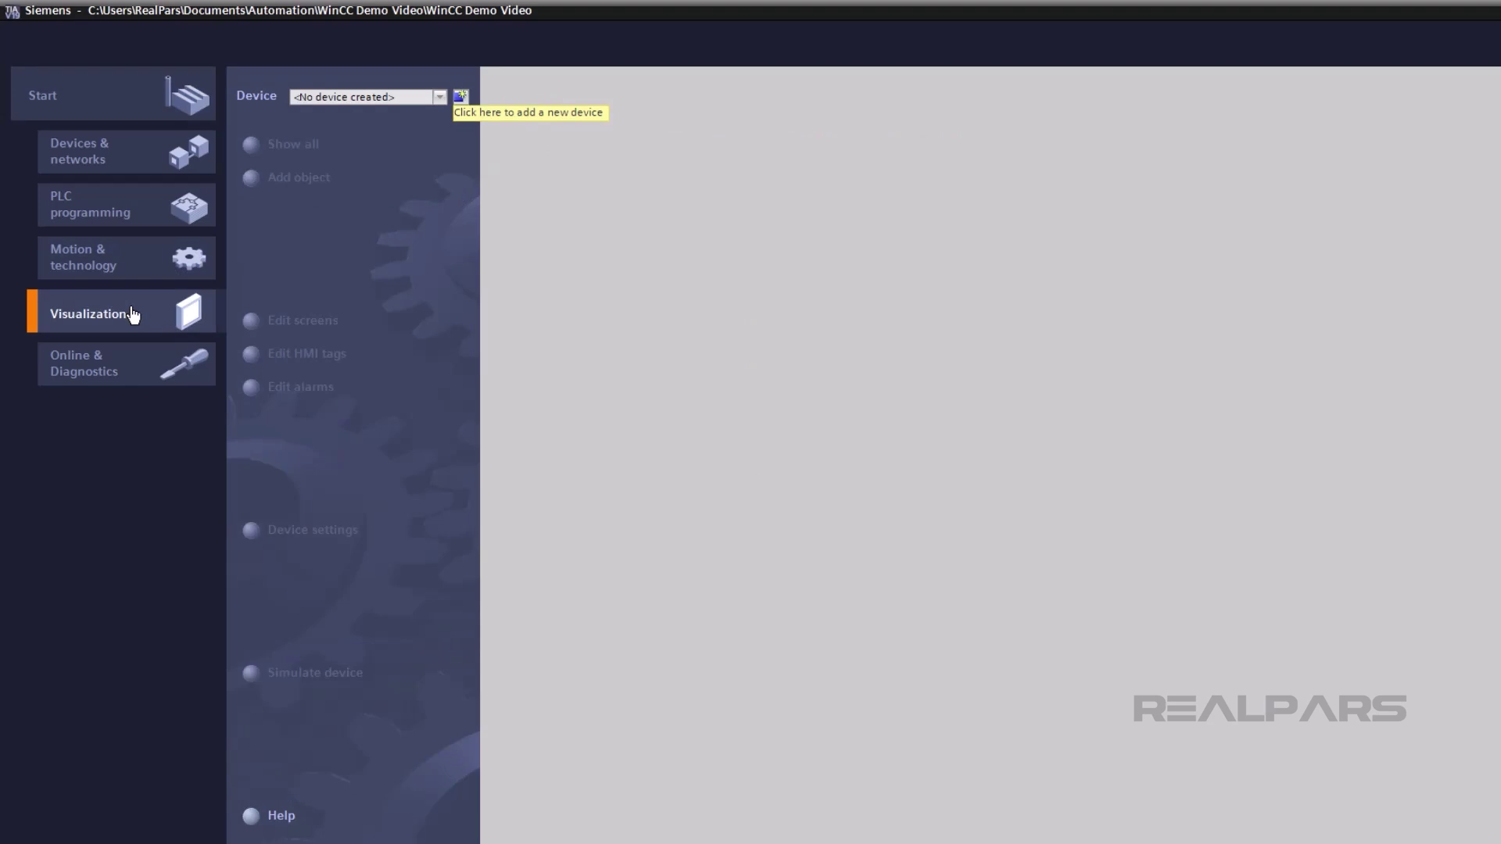
pyautogui.click(462, 99)
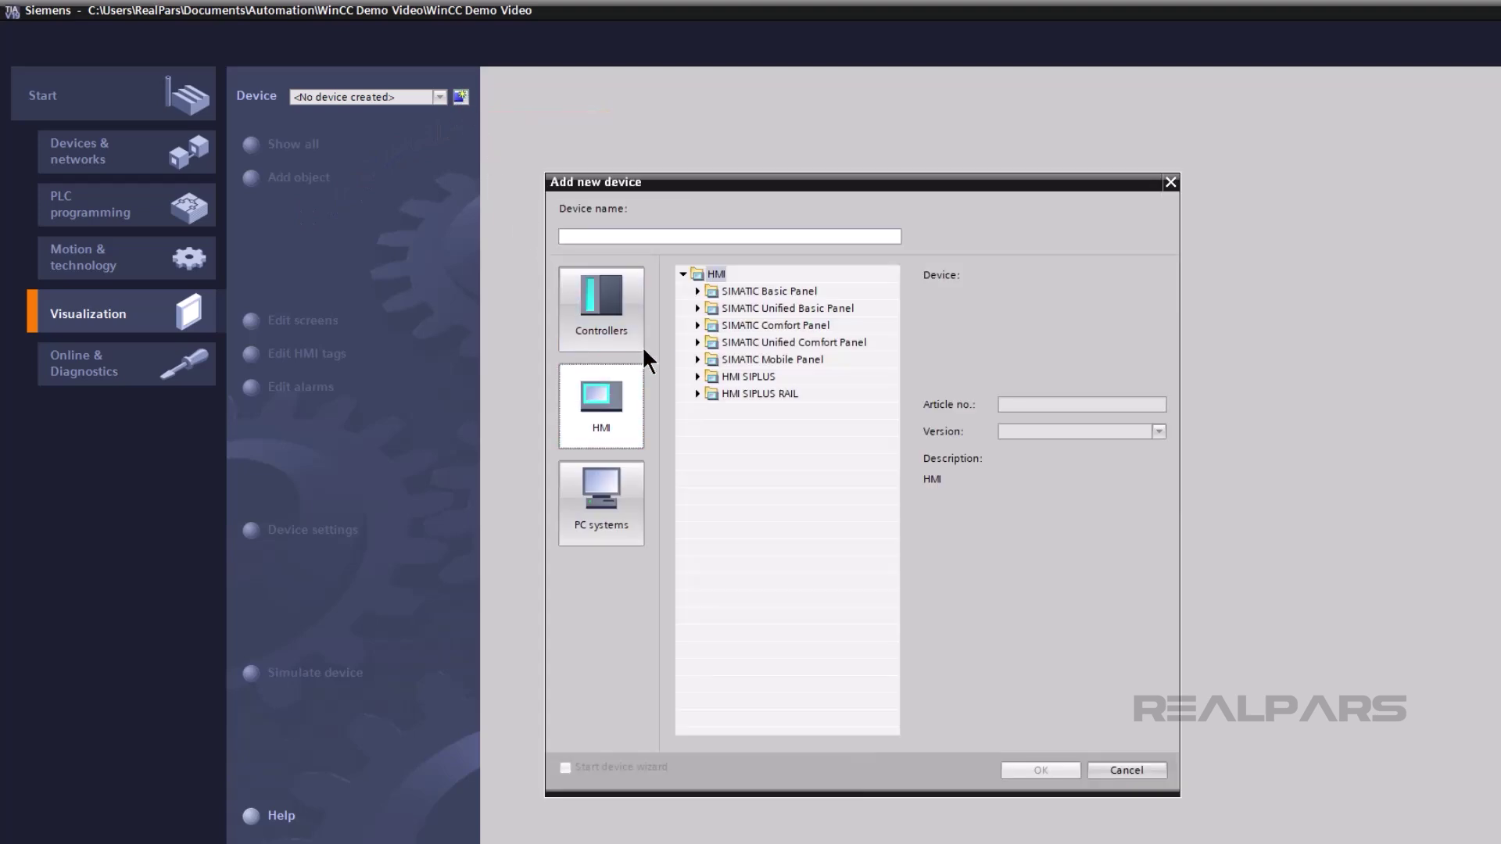
pyautogui.click(697, 326)
pyautogui.click(711, 428)
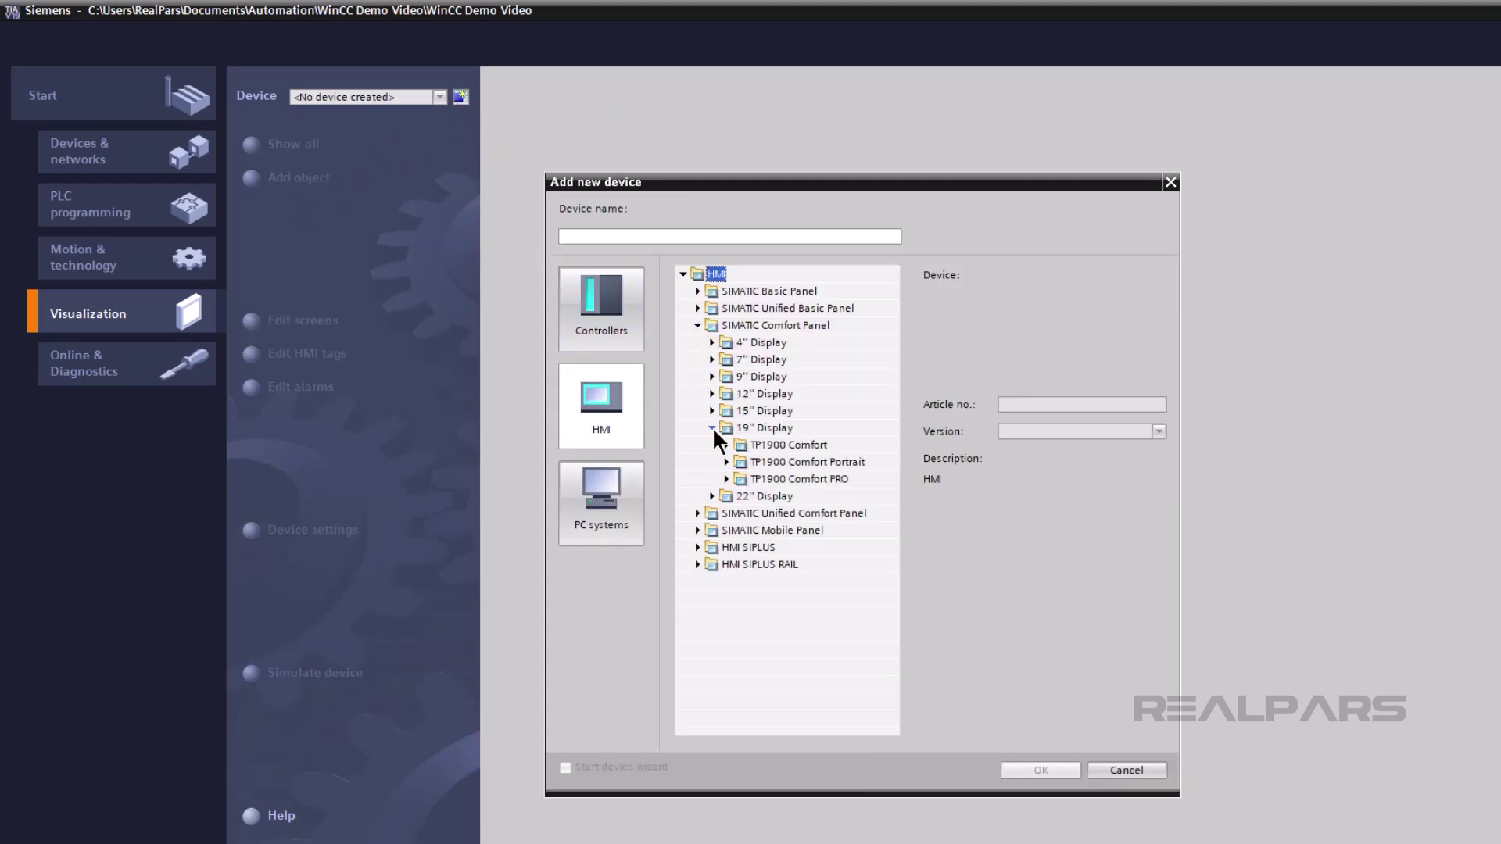
pyautogui.click(726, 443)
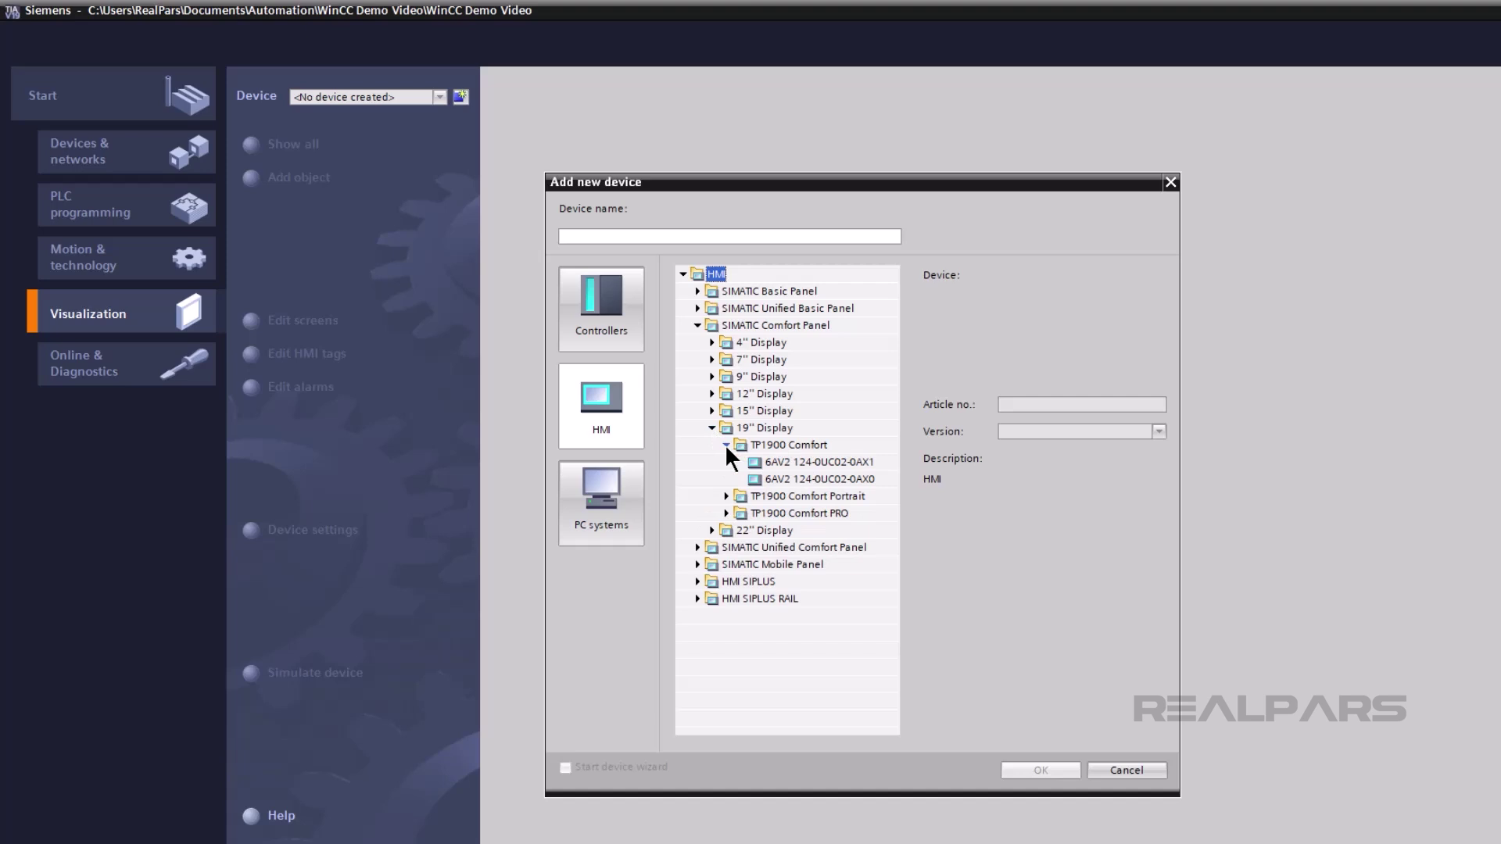
pyautogui.click(775, 461)
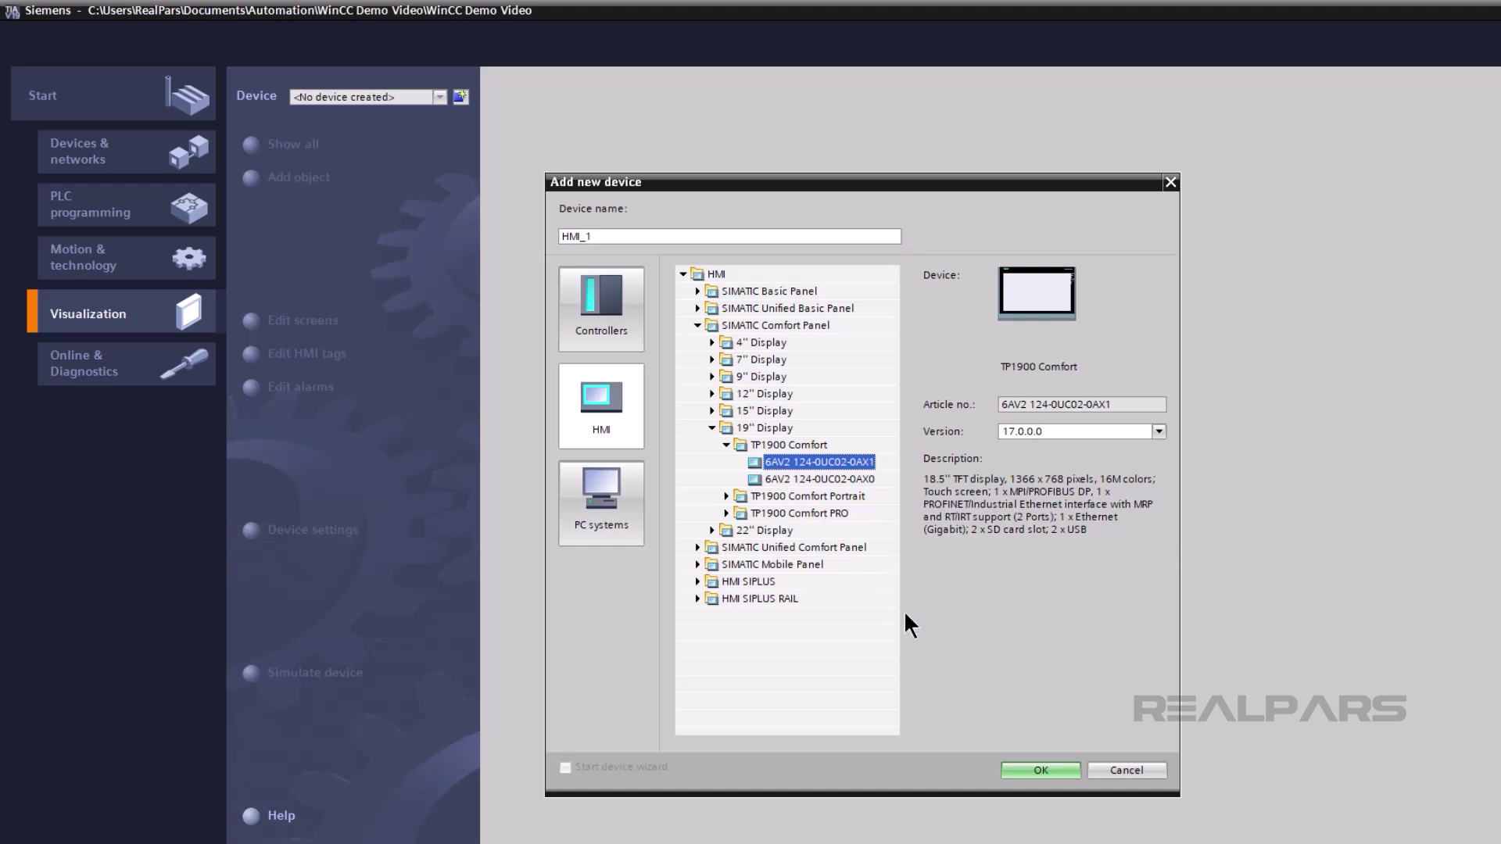
pyautogui.click(1022, 762)
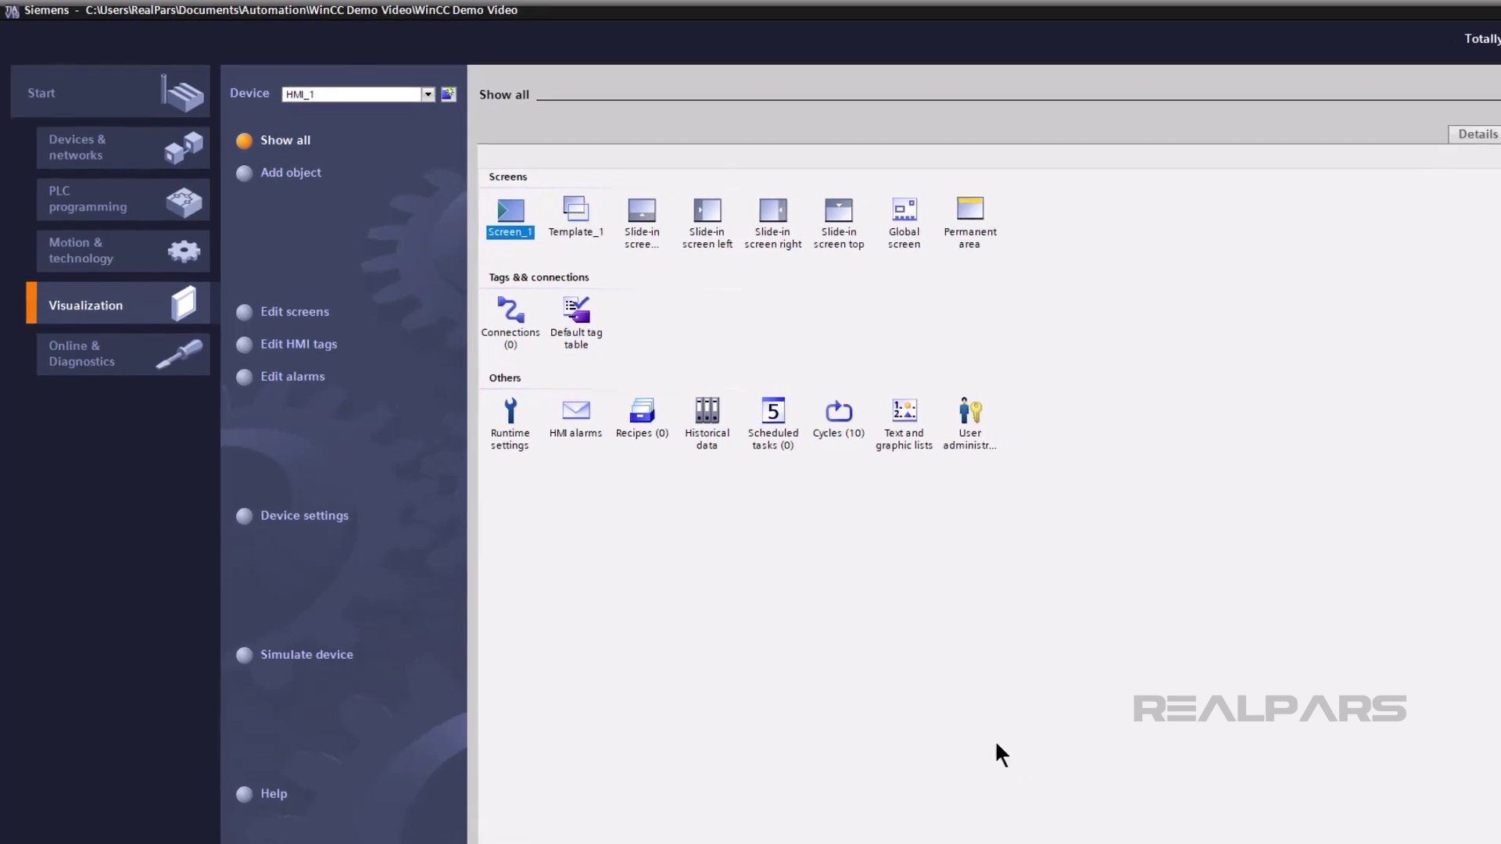
# Step: Switch to the project view and expand HMI_1 in the project tree
pyautogui.click(54, 832)
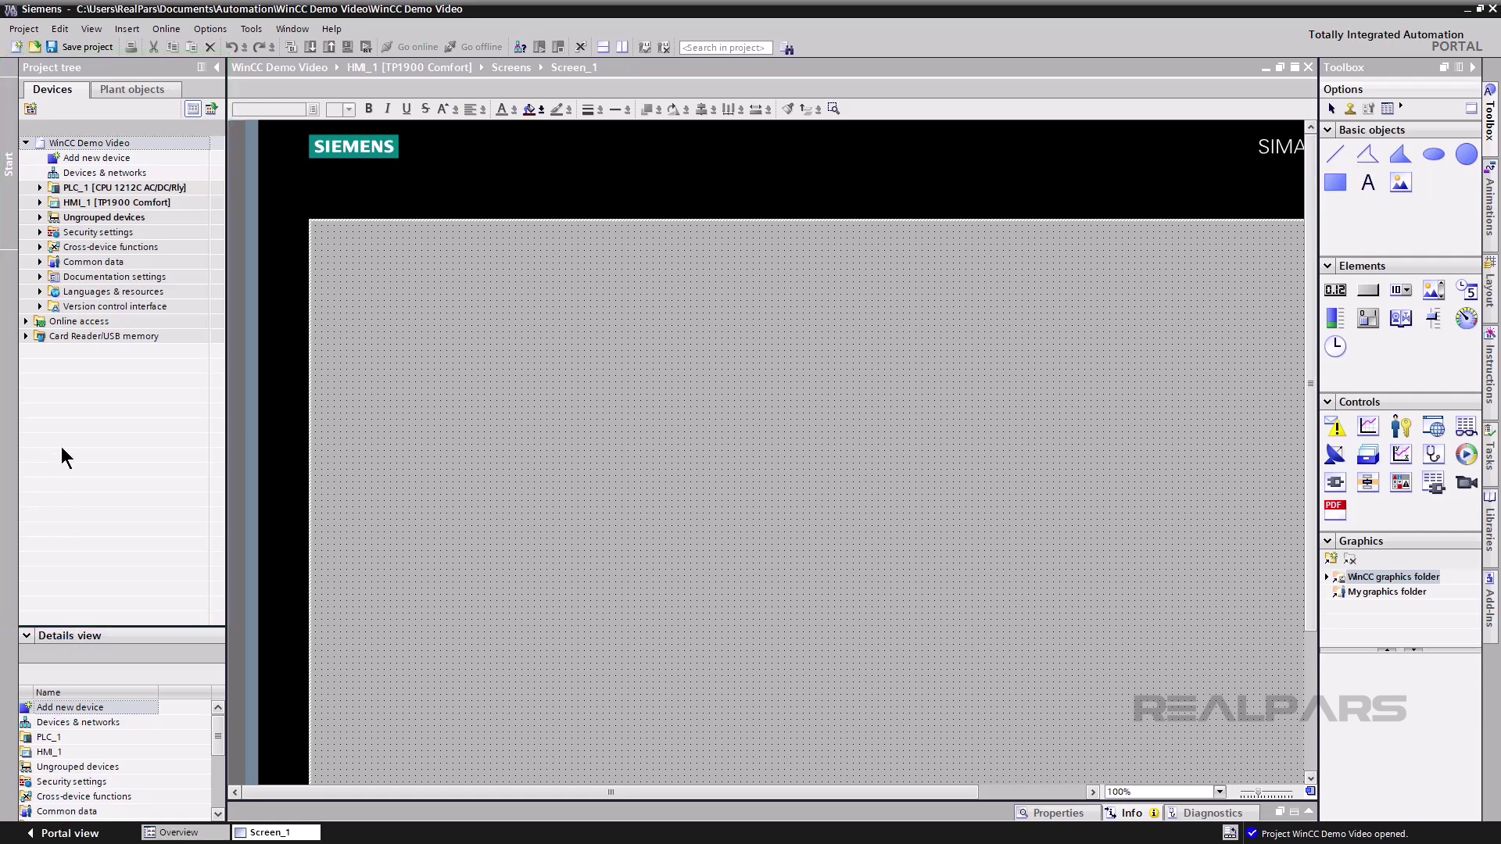
pyautogui.click(39, 202)
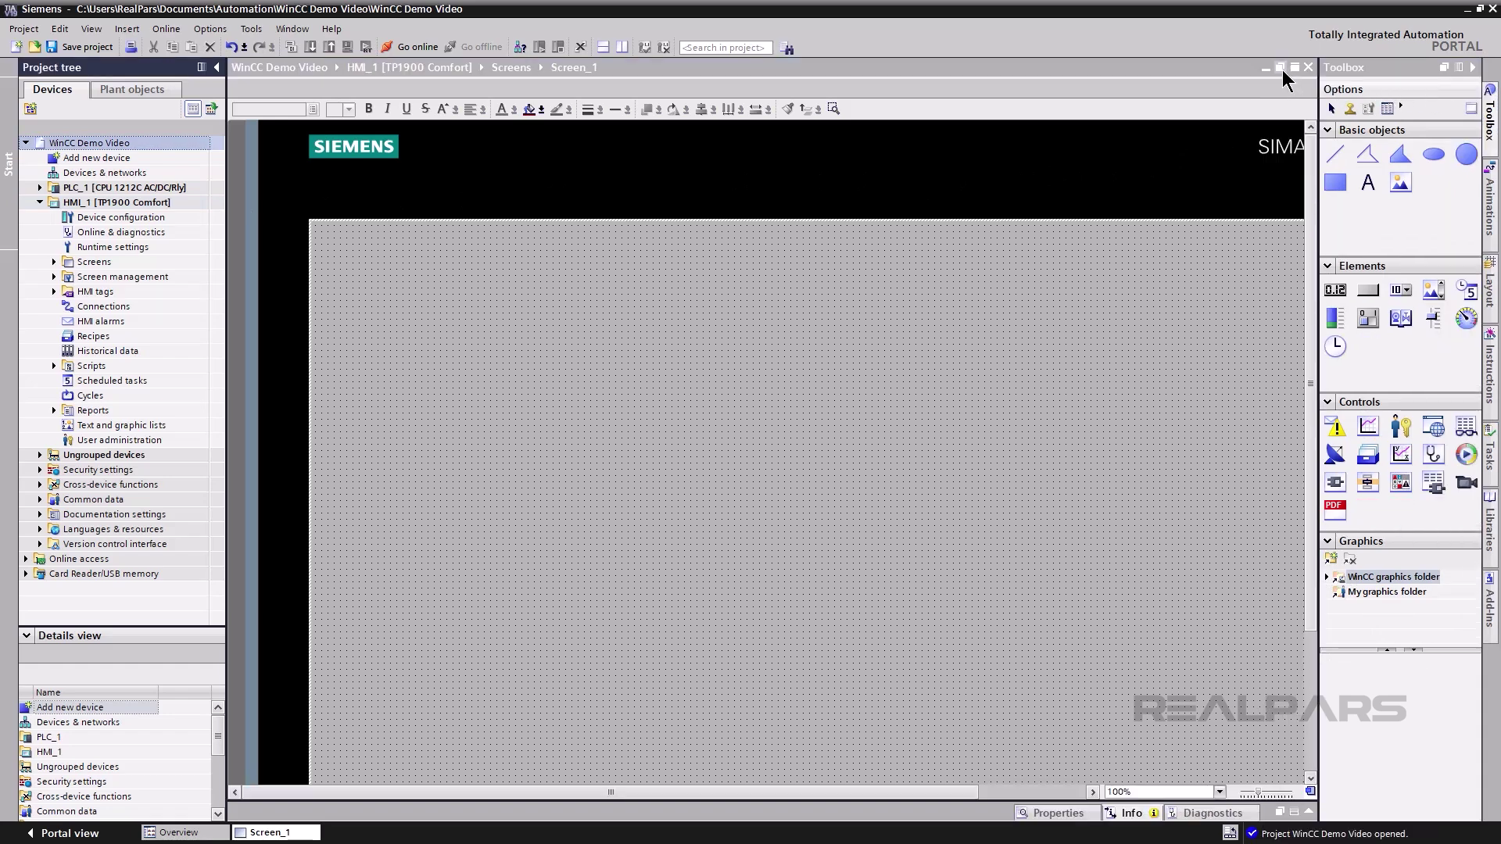
# Step: Float the Screen_1 editor as a separate window and dock it back into the work area
pyautogui.click(1282, 69)
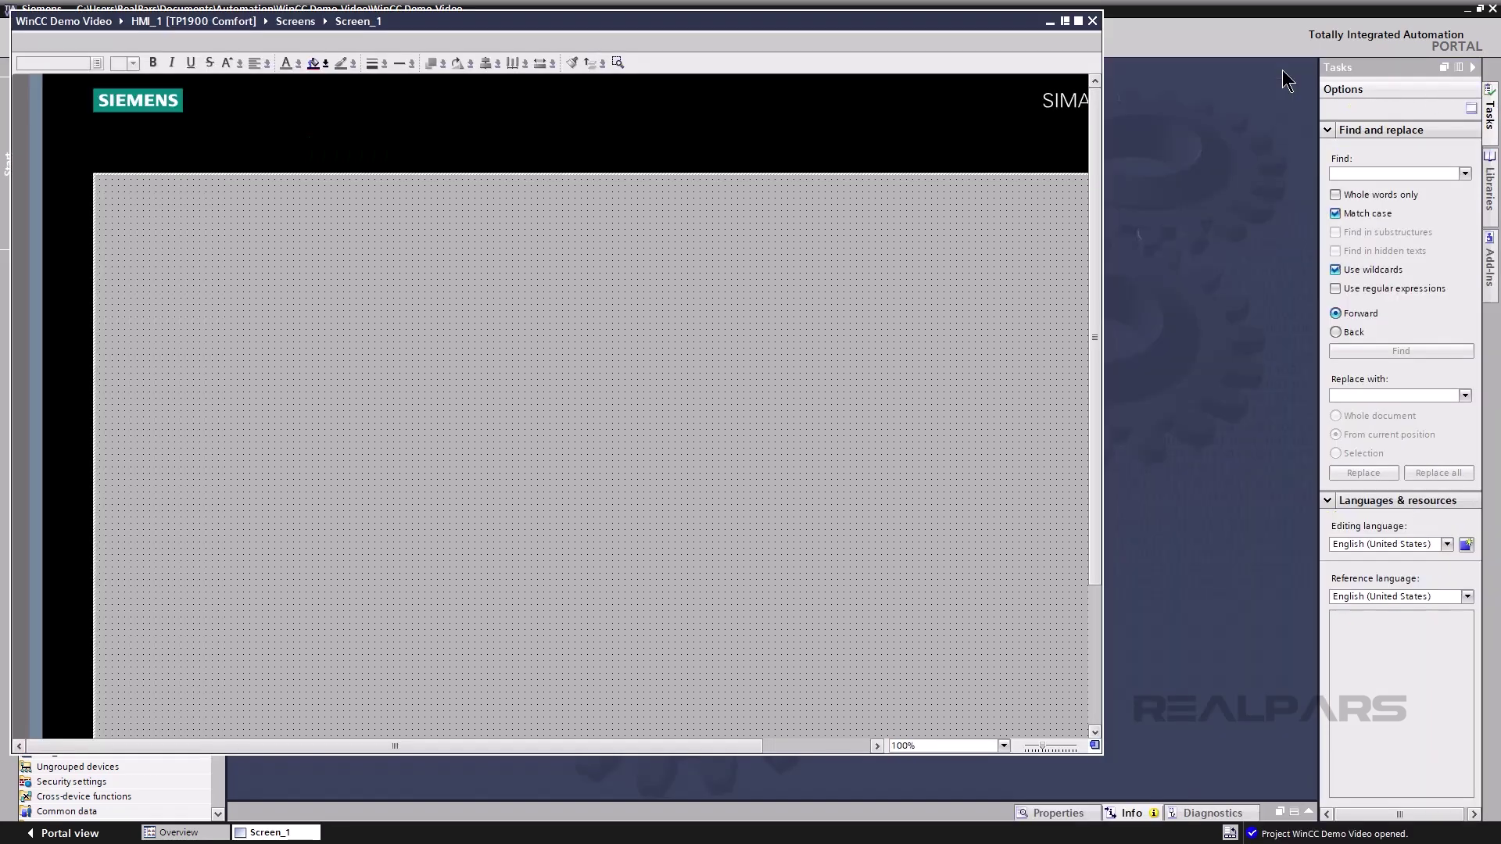
pyautogui.click(1068, 19)
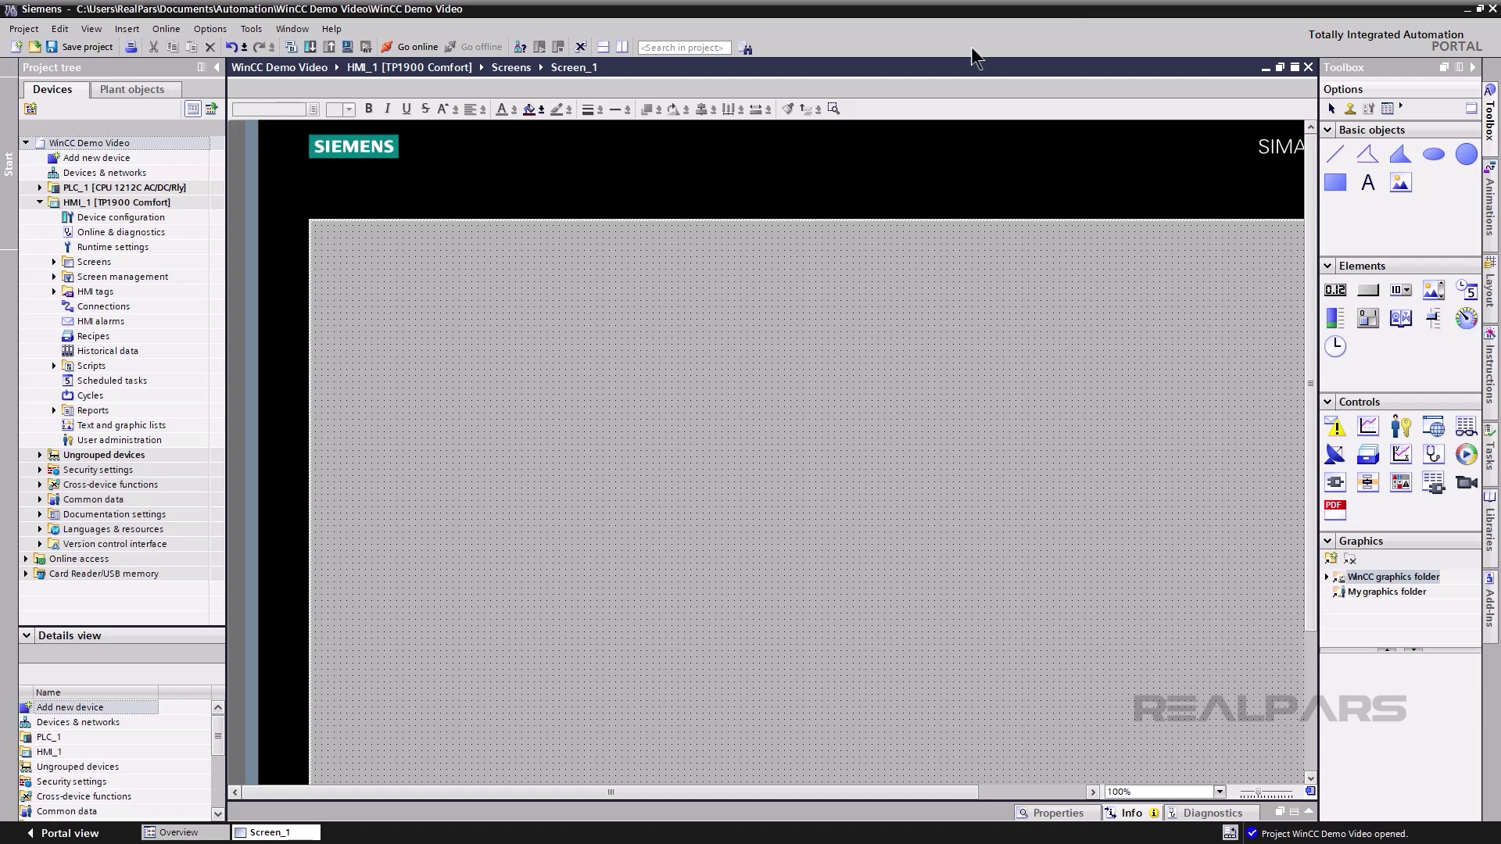
# Step: Add a new HMI connection with the SIMATIC S7 1200 communication driver and the ETHERNET interface
pyautogui.doubleClick(133, 301)
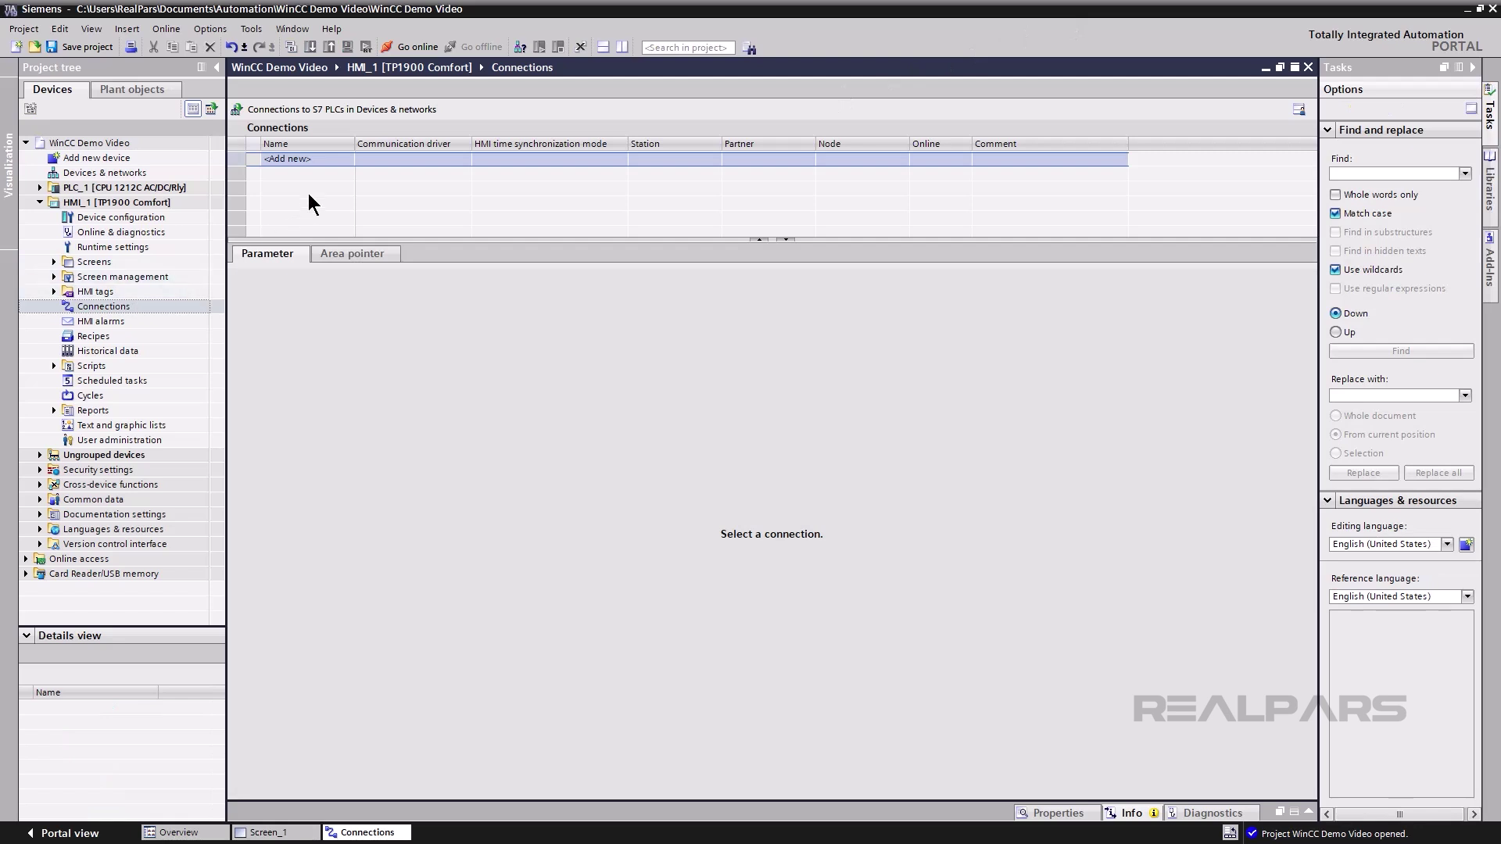
pyautogui.doubleClick(331, 160)
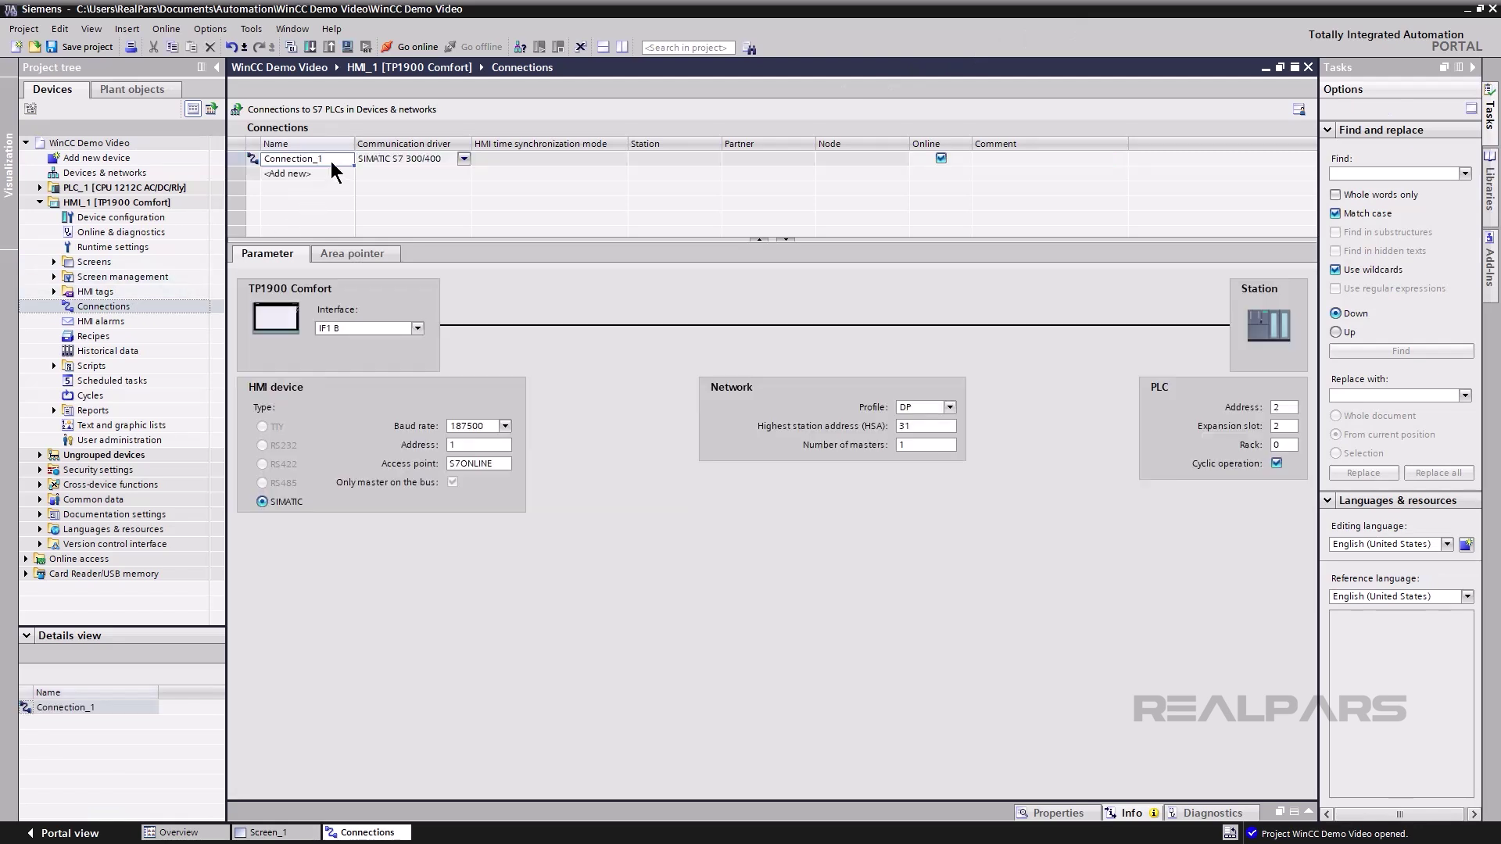
pyautogui.click(463, 158)
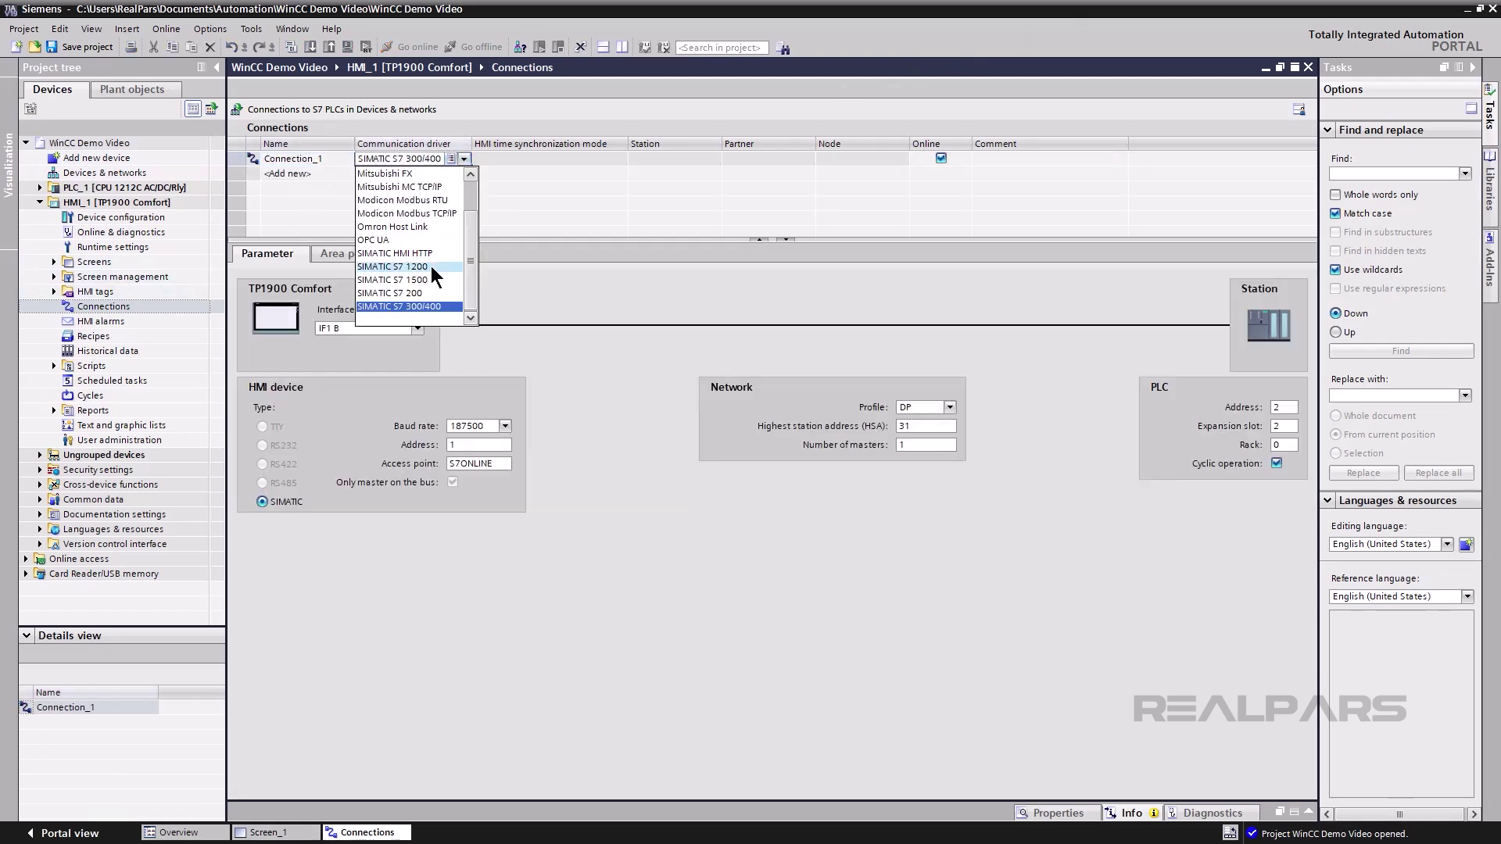
pyautogui.click(430, 266)
pyautogui.click(418, 328)
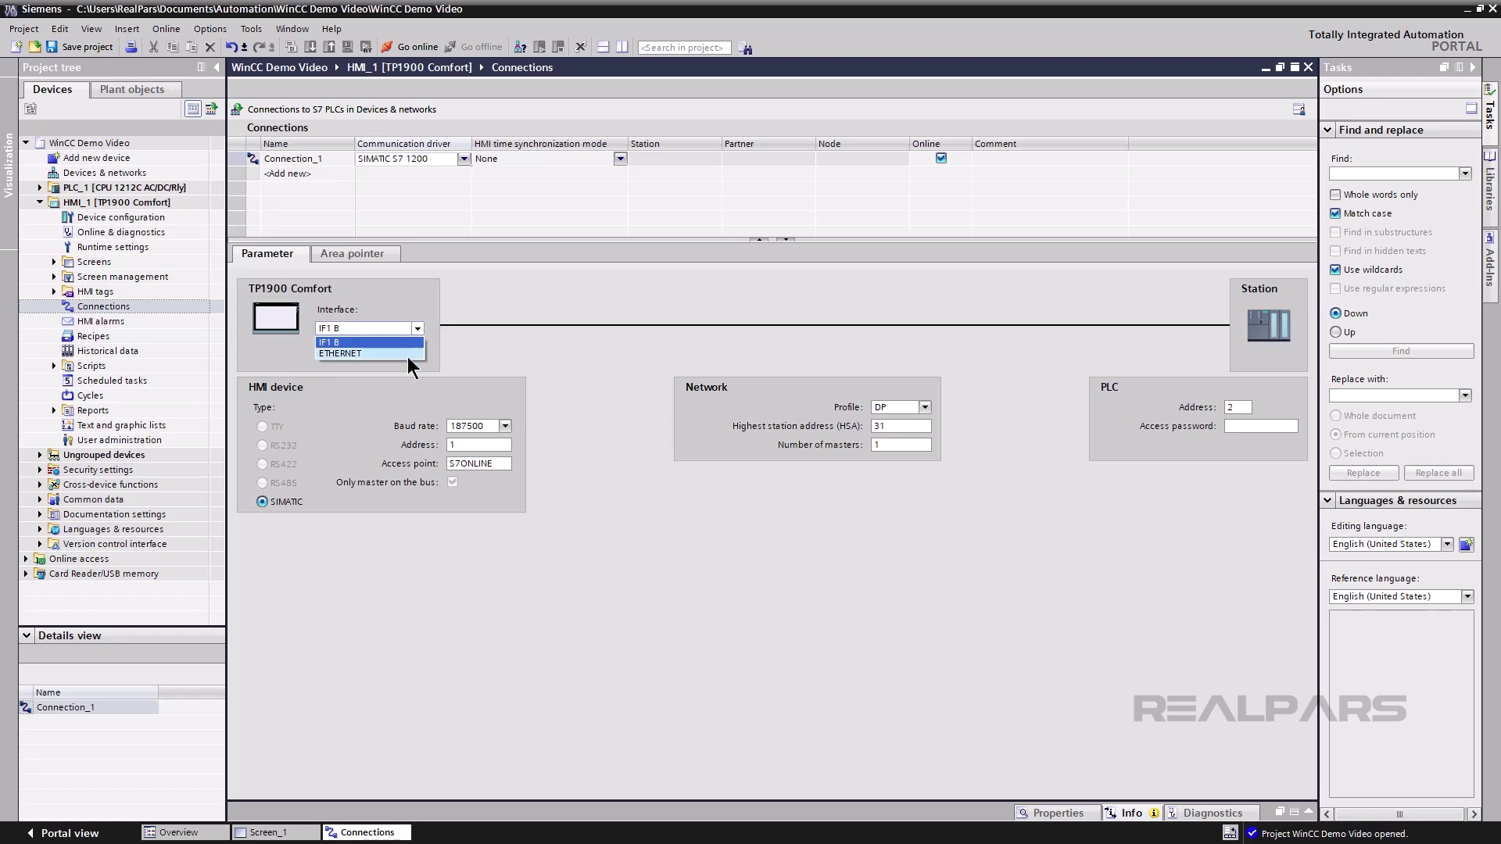
pyautogui.click(407, 357)
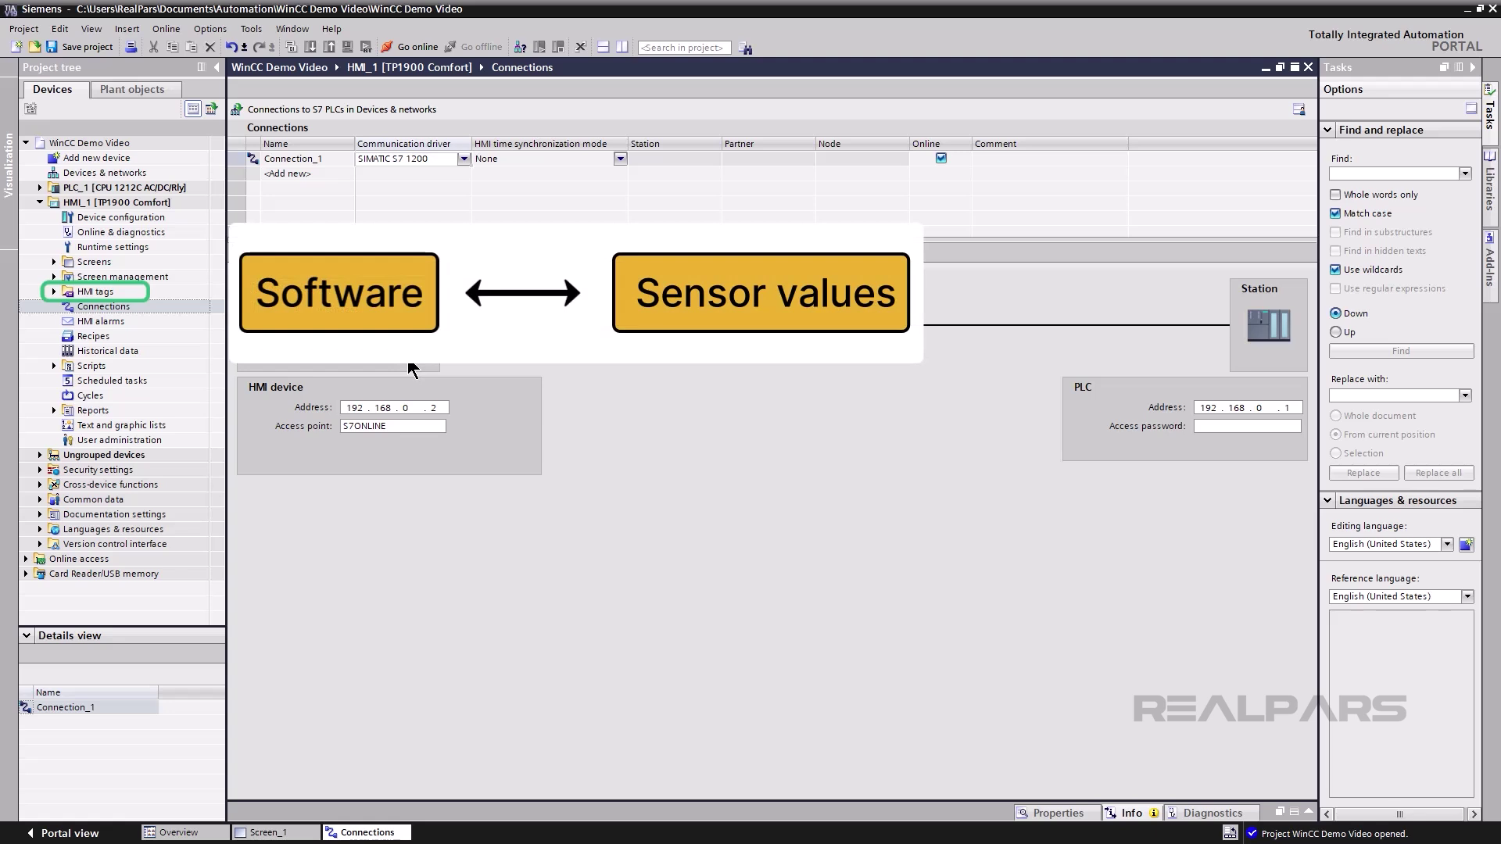
# Step: Open the default HMI tag table of HMI_1 and the complete PLC tag list of PLC_1
pyautogui.click(57, 294)
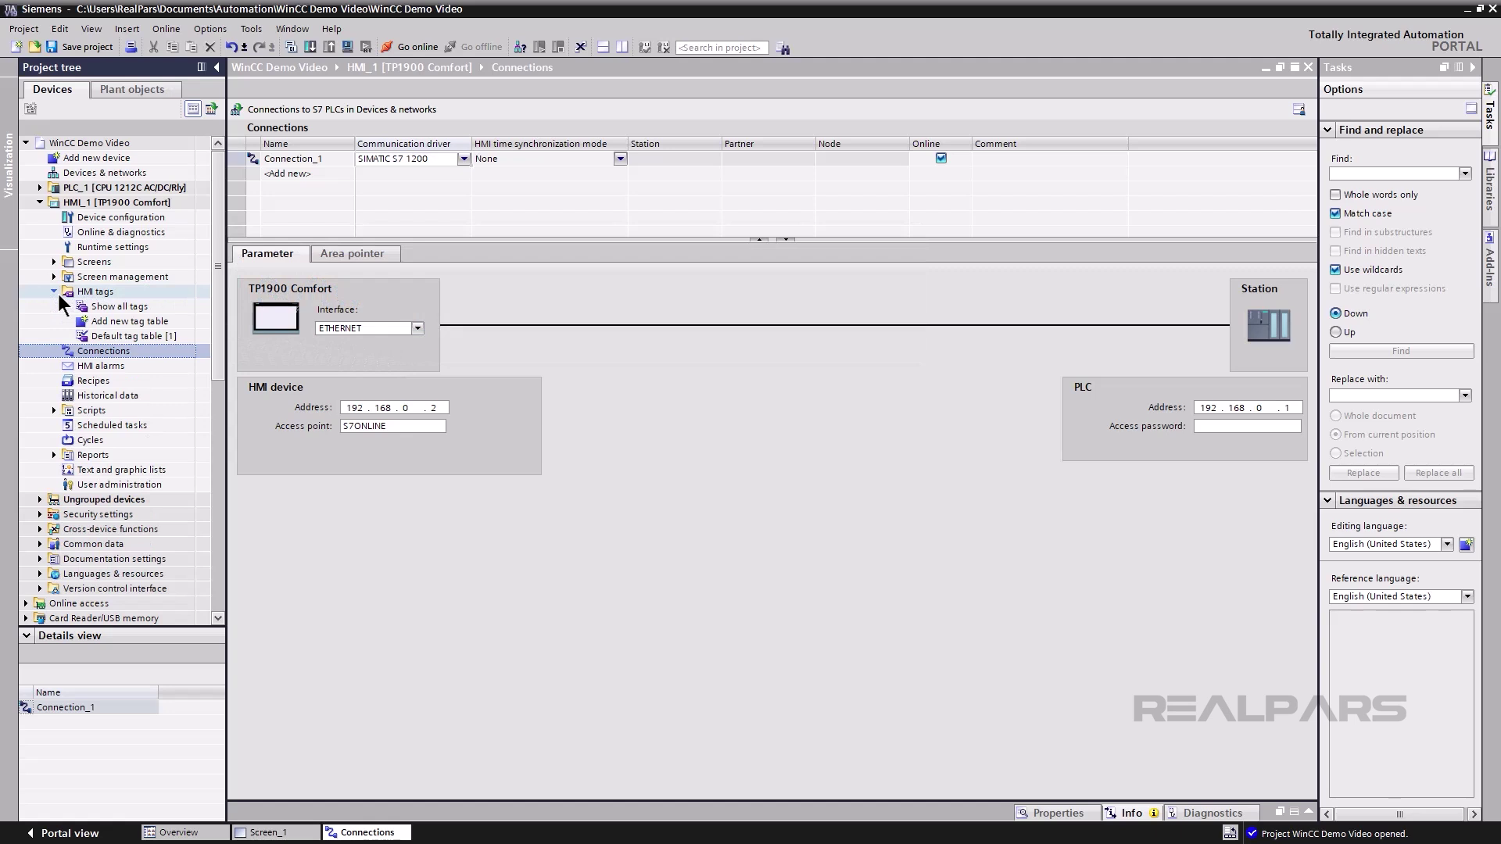
pyautogui.doubleClick(109, 336)
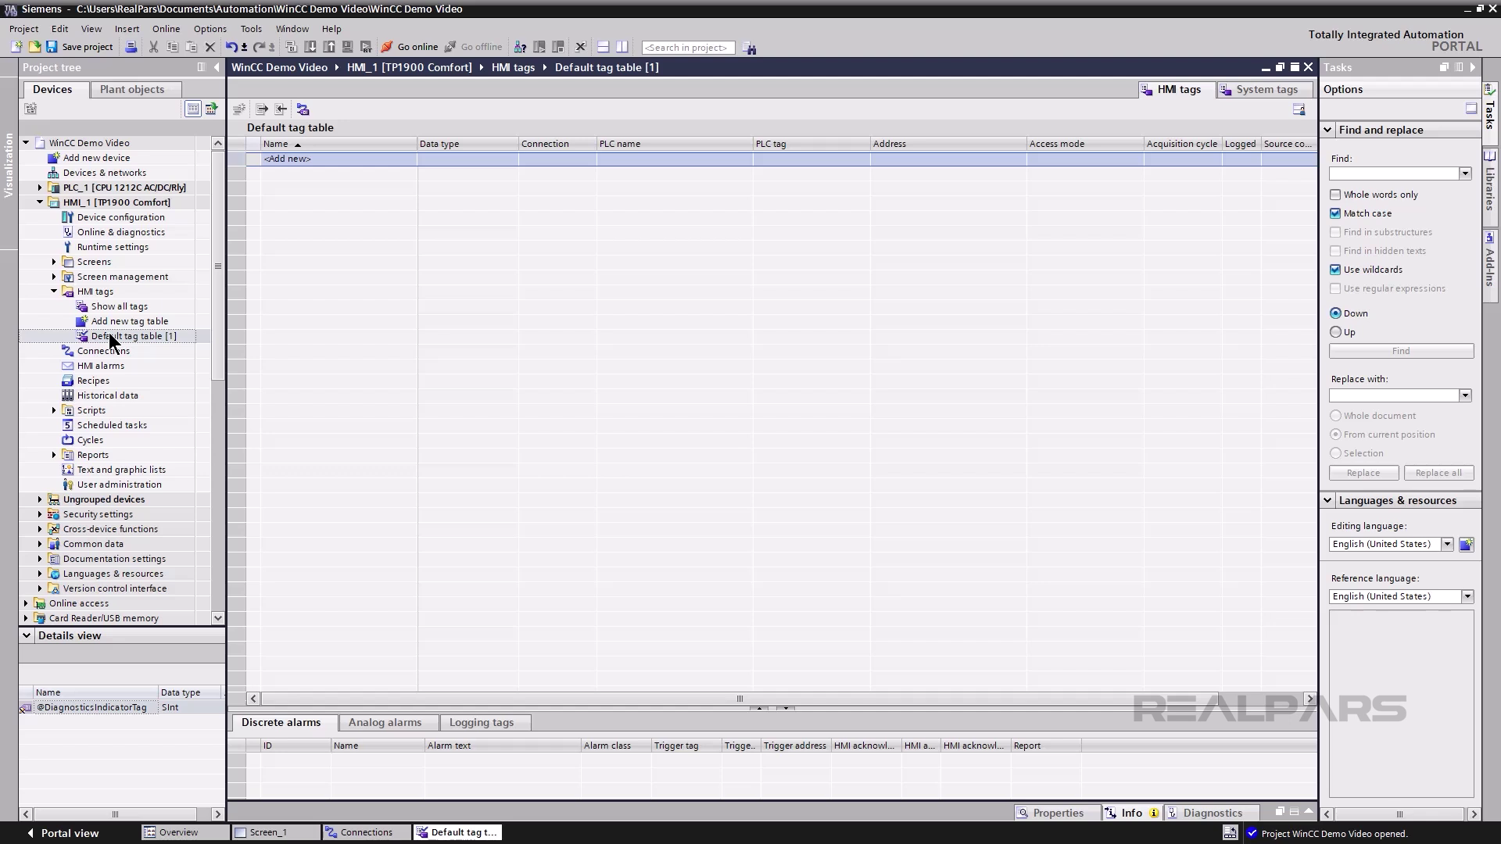
pyautogui.click(40, 187)
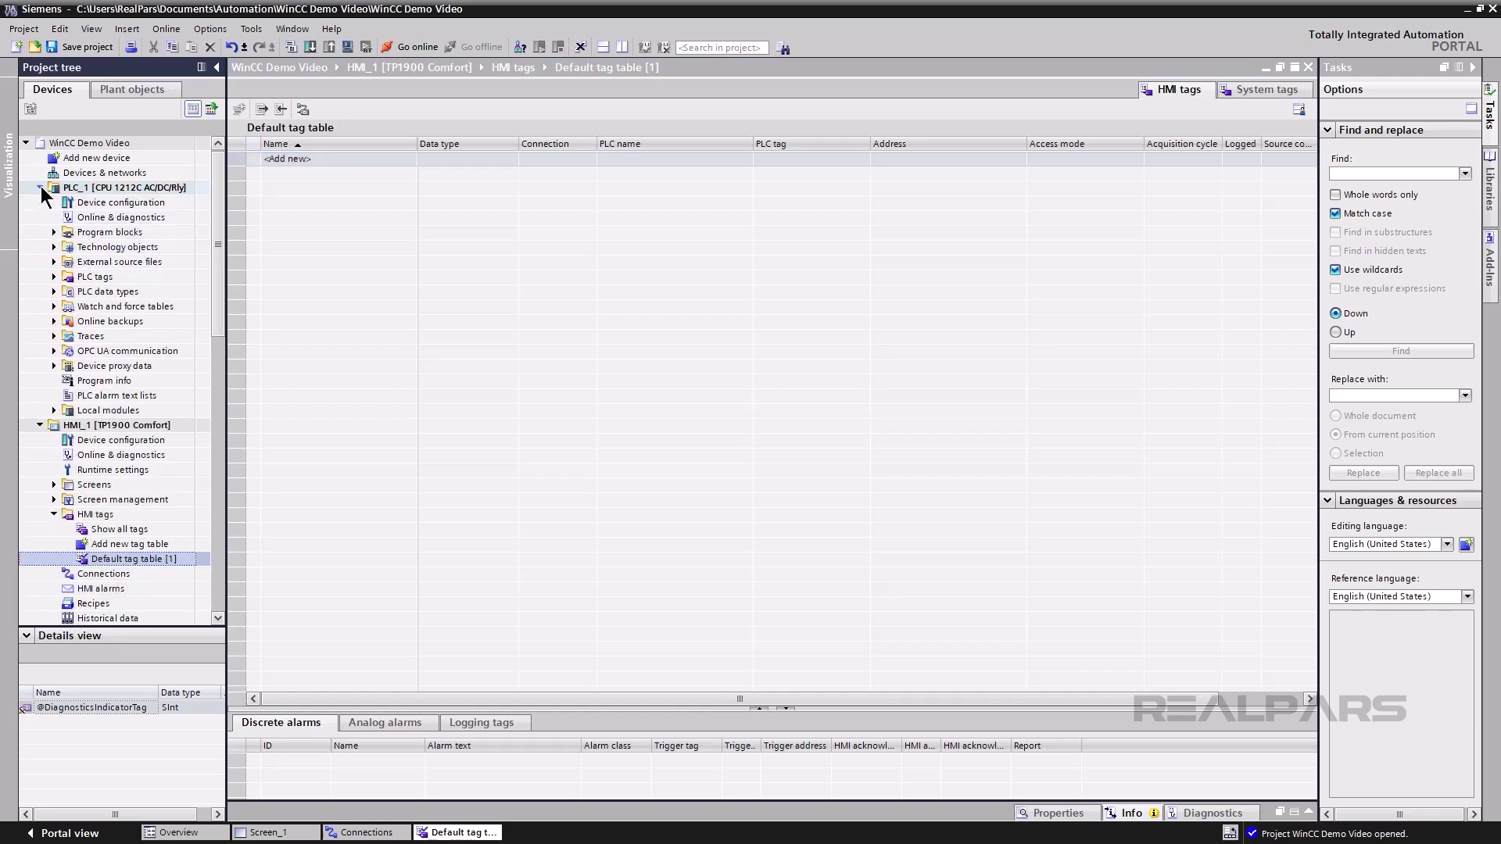
pyautogui.click(55, 276)
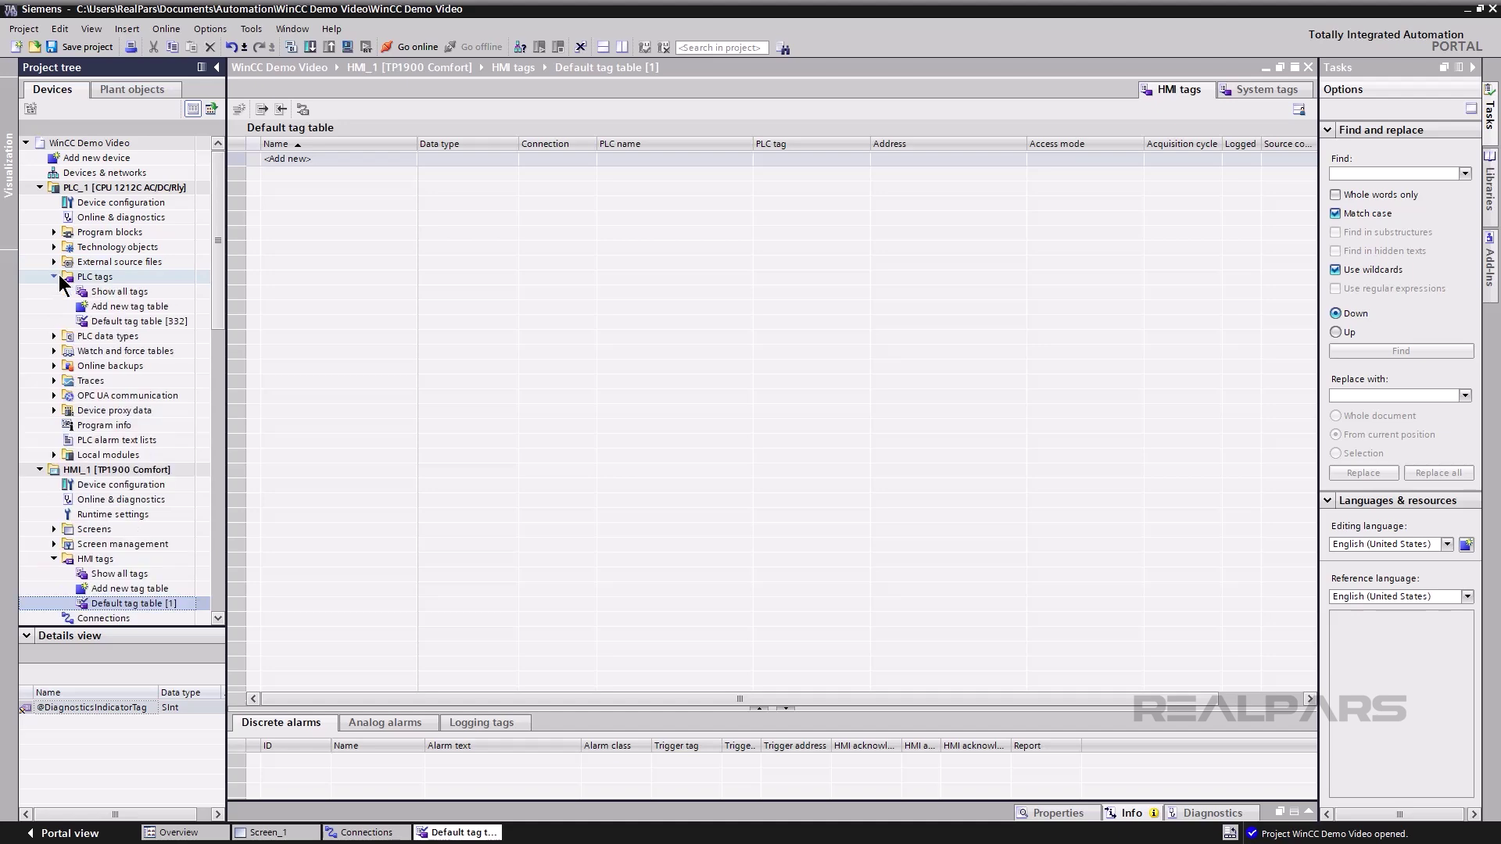
pyautogui.doubleClick(90, 292)
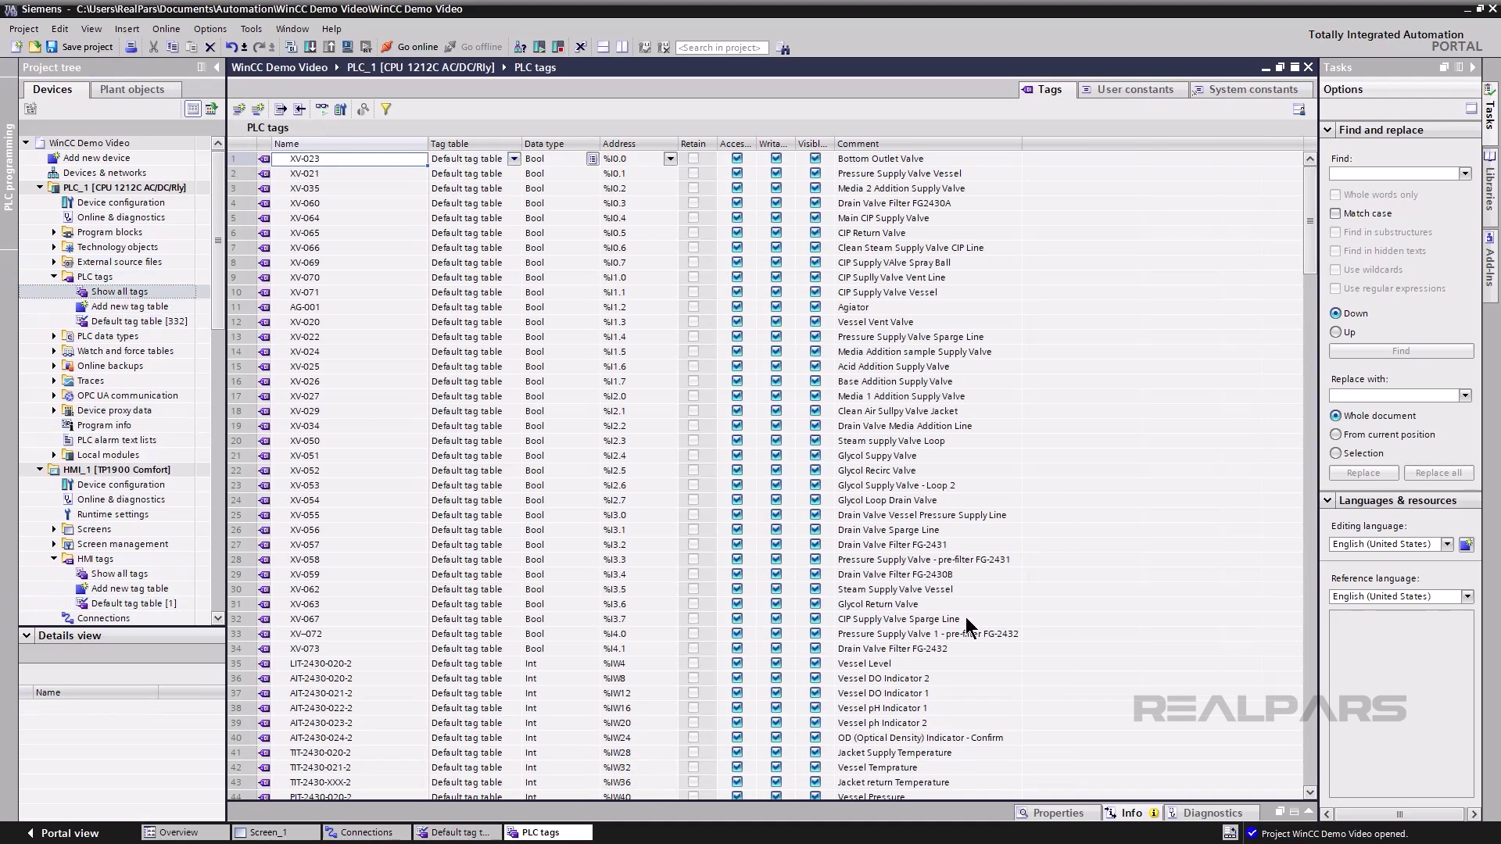
# Step: Show the PLC tags and default HMI tag table side by side and copy tags XV-053 through FT-2430-031-2 into the HMI table
pyautogui.scroll(-20, 1305, 793)
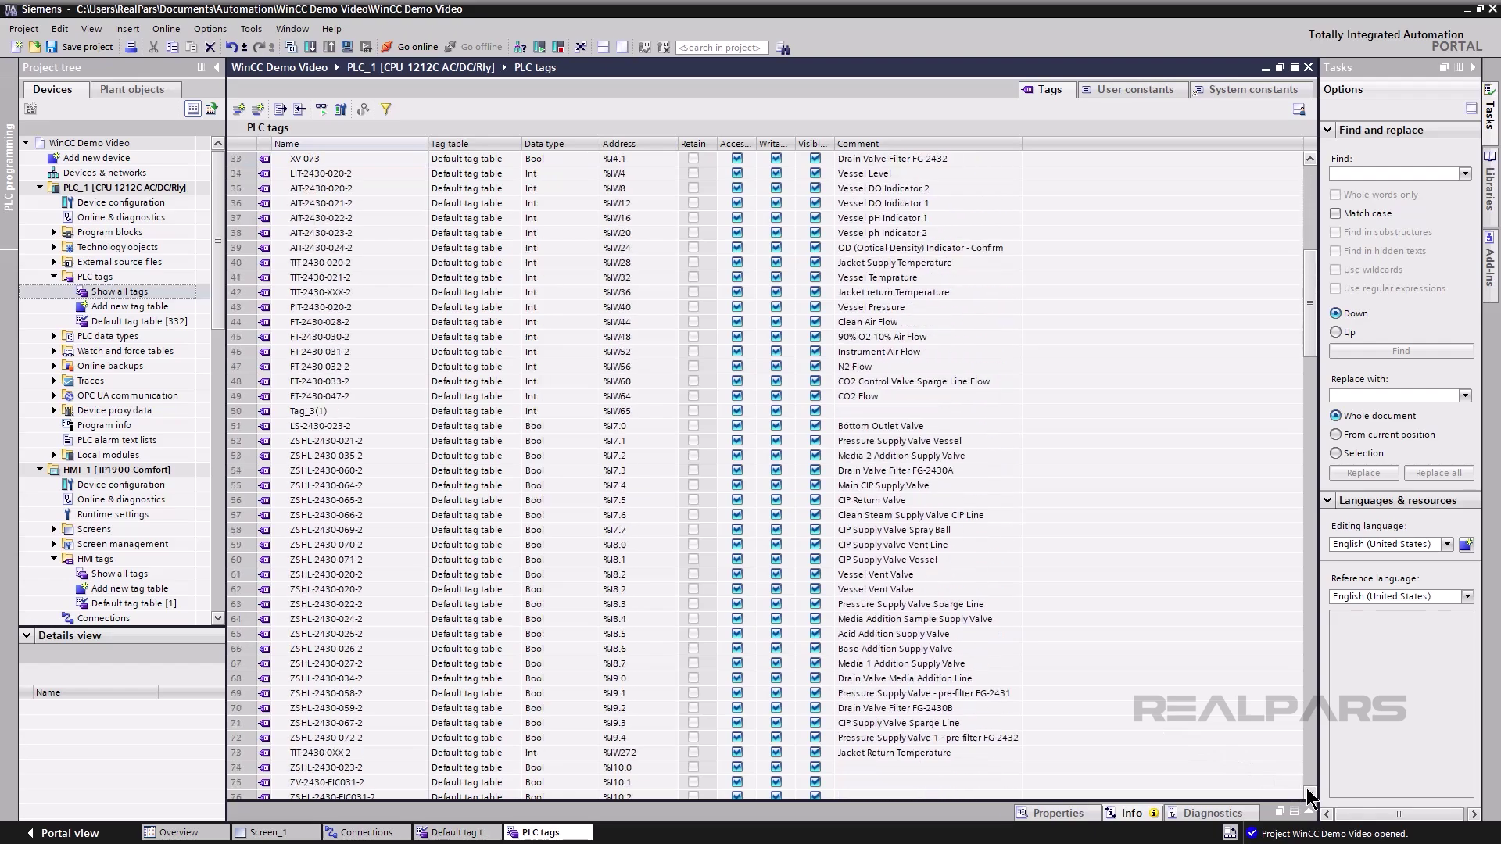
pyautogui.scroll(-20, 1307, 793)
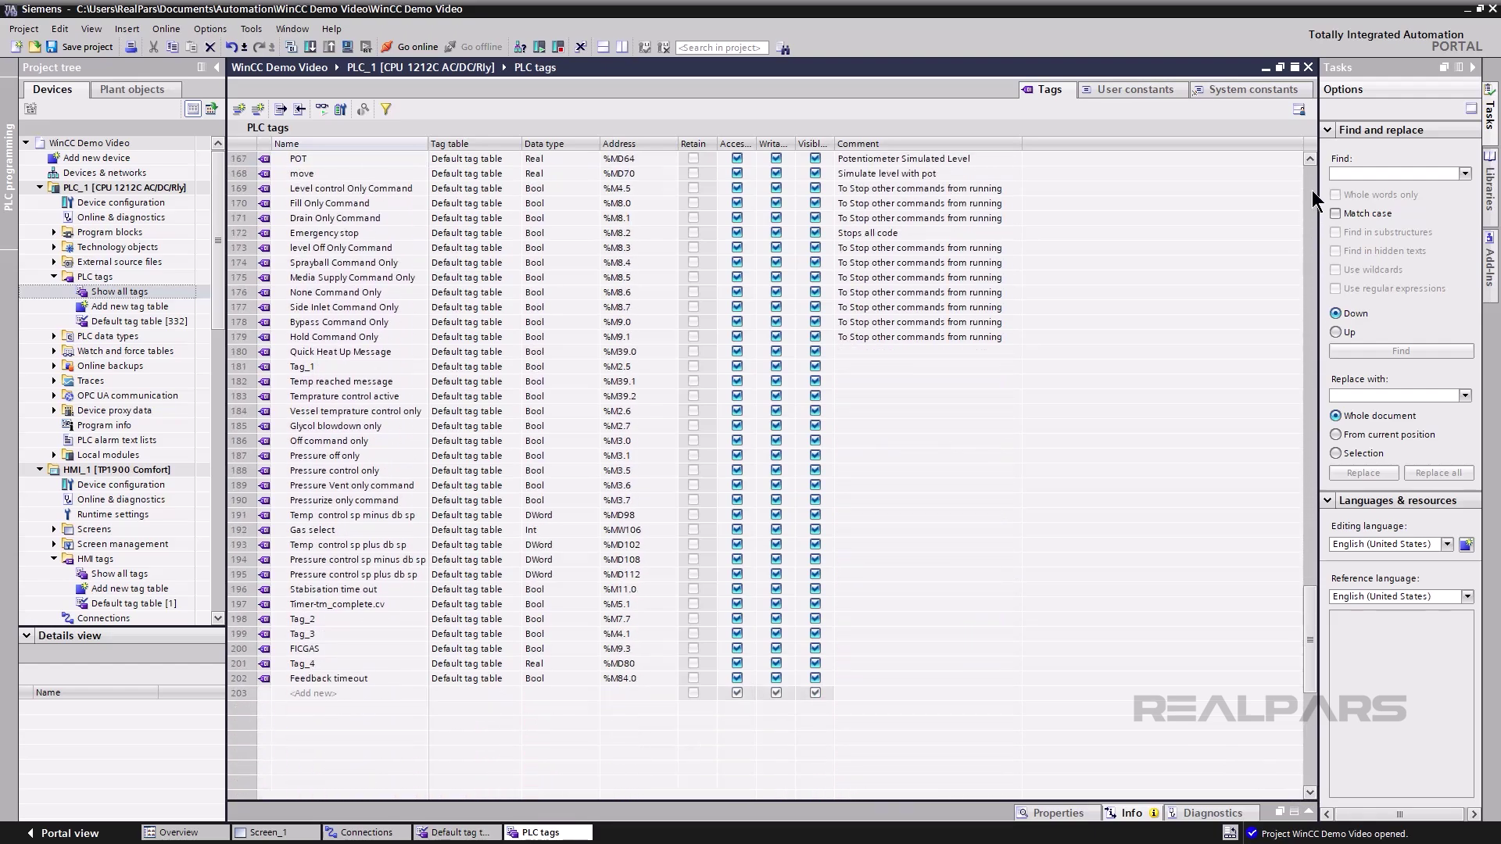
pyautogui.scroll(15, 1310, 160)
pyautogui.scroll(20, 1311, 162)
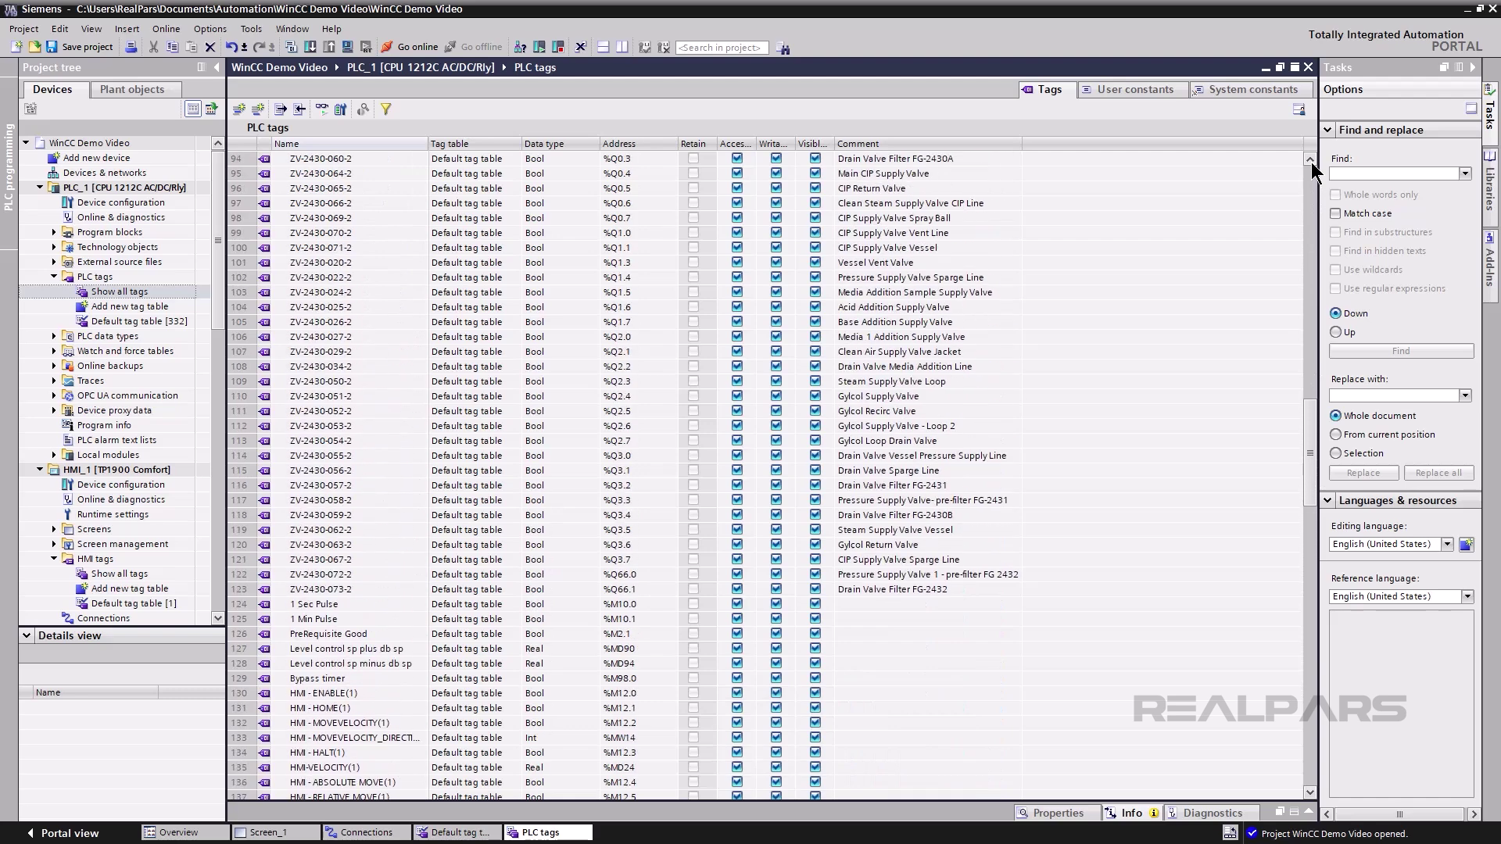
pyautogui.scroll(10, 1311, 162)
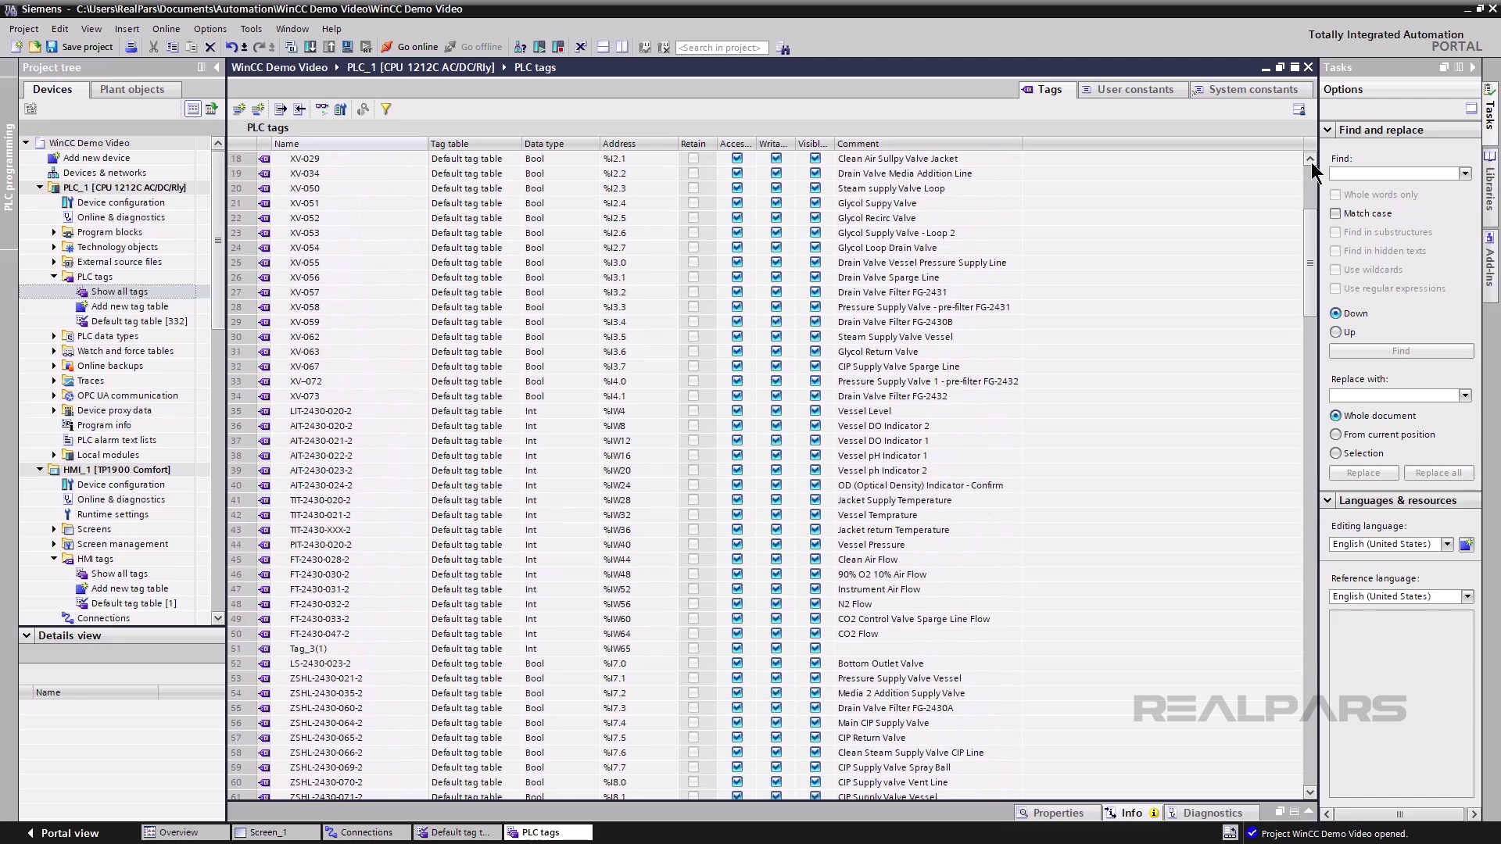
pyautogui.click(622, 47)
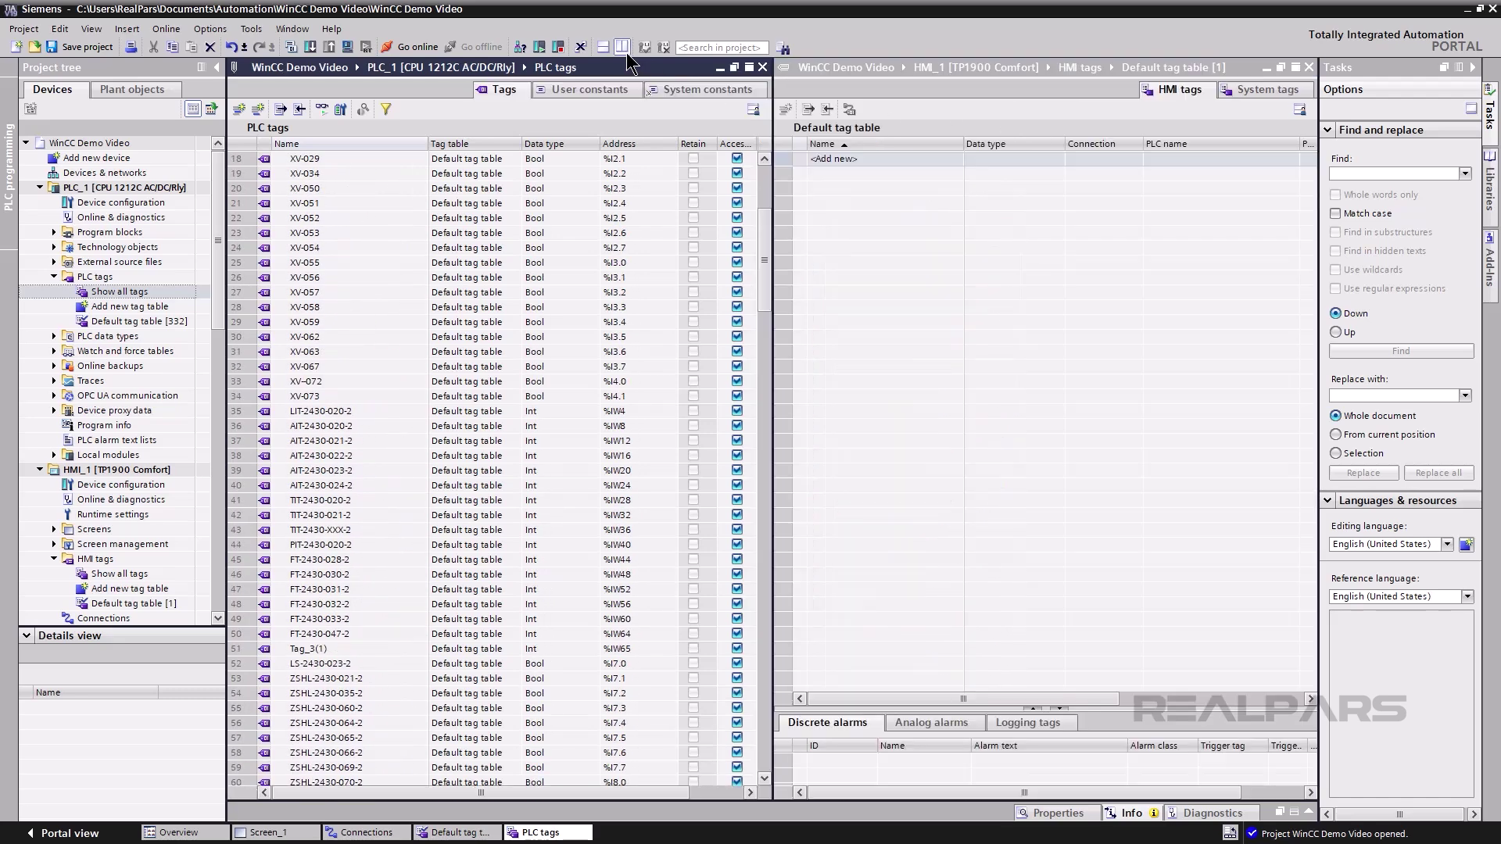
pyautogui.moveTo(239, 233); pyautogui.dragTo(845, 289)
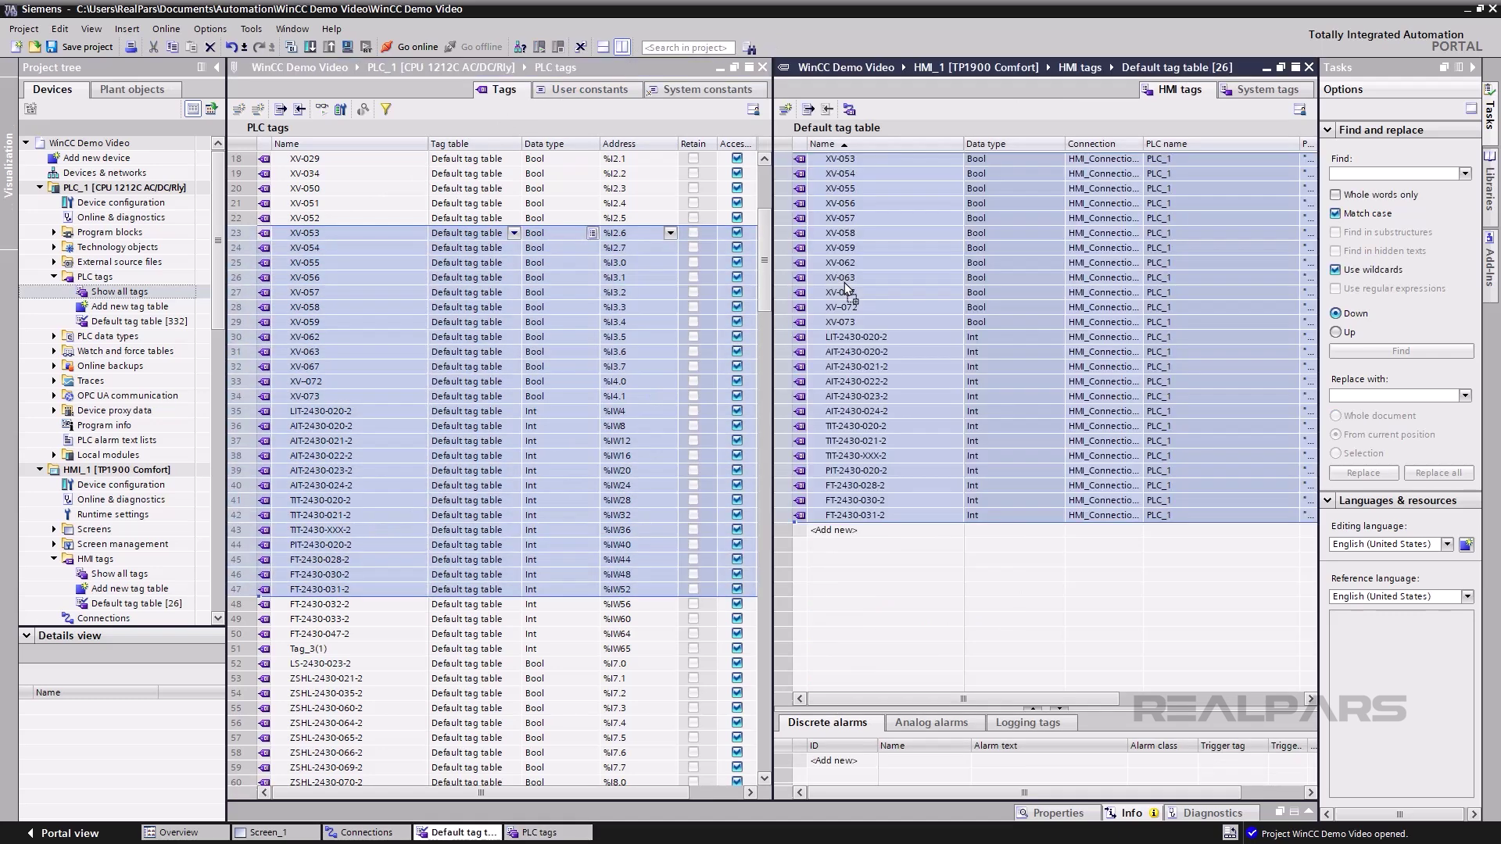
# Step: Synchronize the HMI tags with the PLC tags, requiring PLC tag path, data type and absolute address to match
pyautogui.click(849, 110)
pyautogui.click(284, 153)
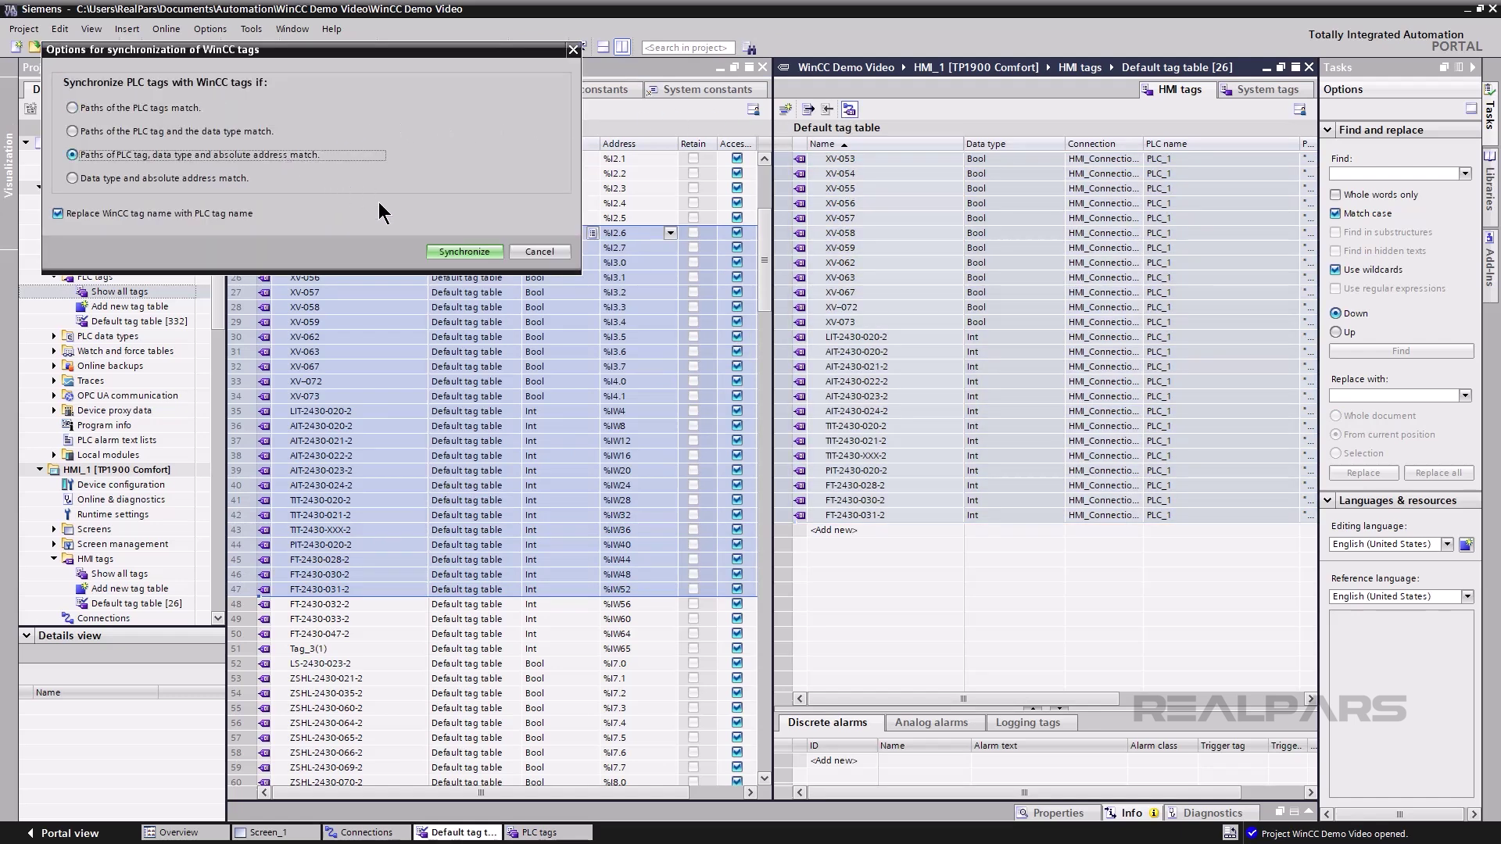
pyautogui.click(441, 252)
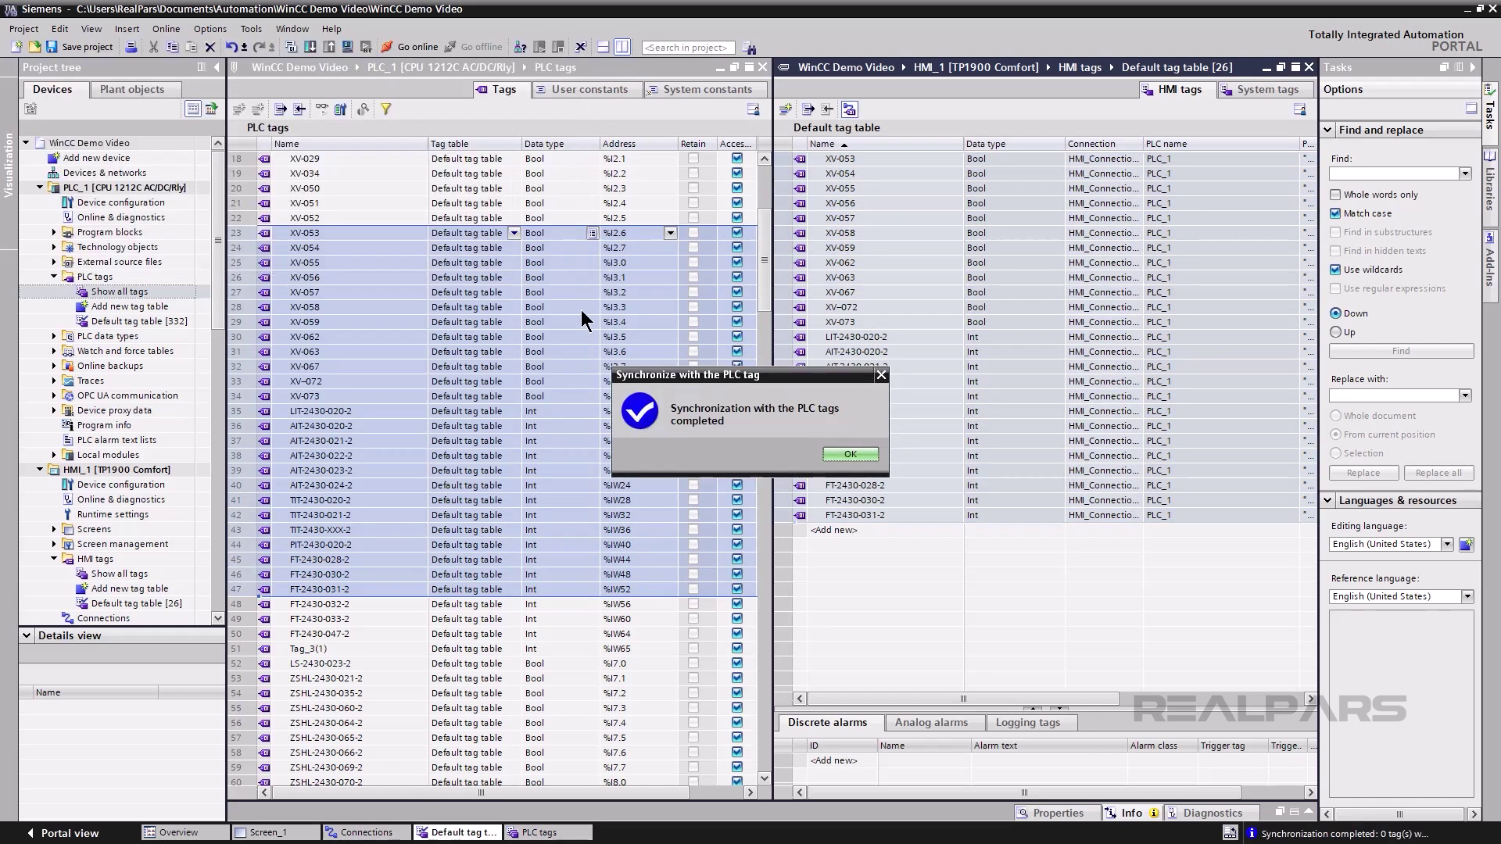
pyautogui.click(848, 454)
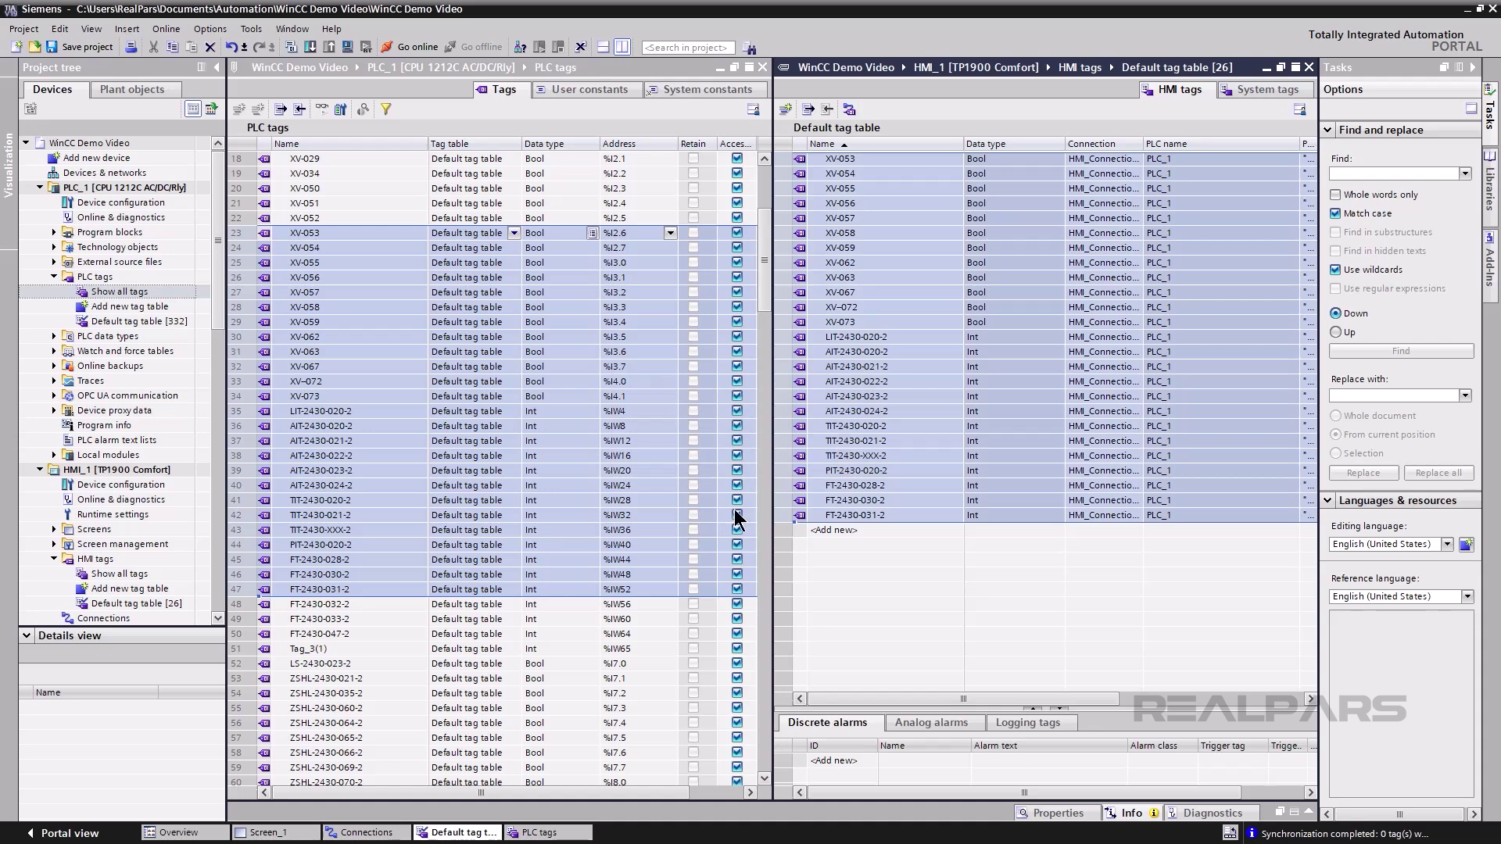
# Step: Bring up the Screen_1 editor and turn off the split editor view
pyautogui.click(311, 833)
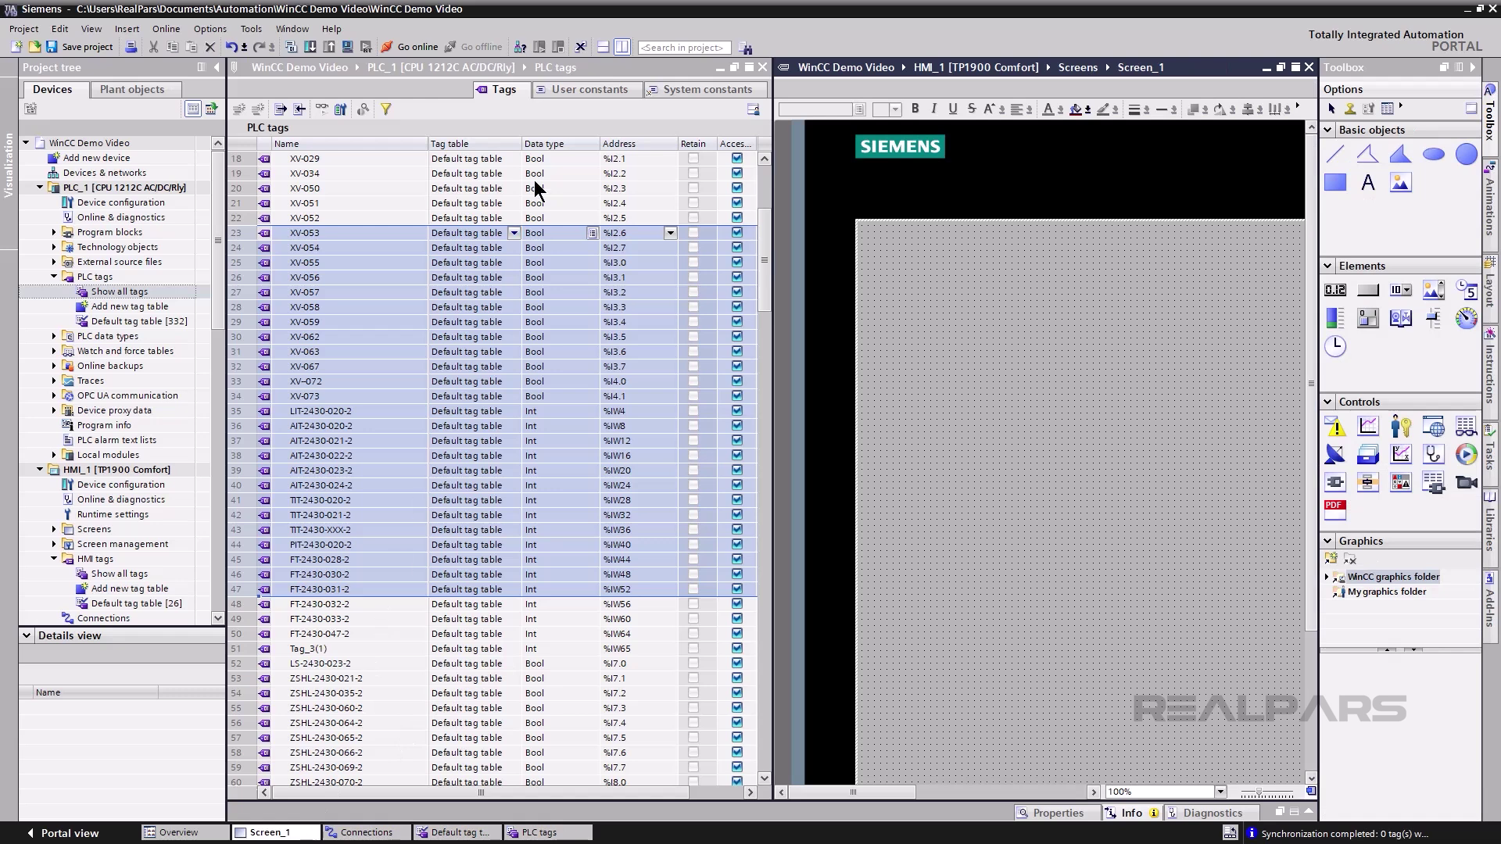
pyautogui.click(622, 47)
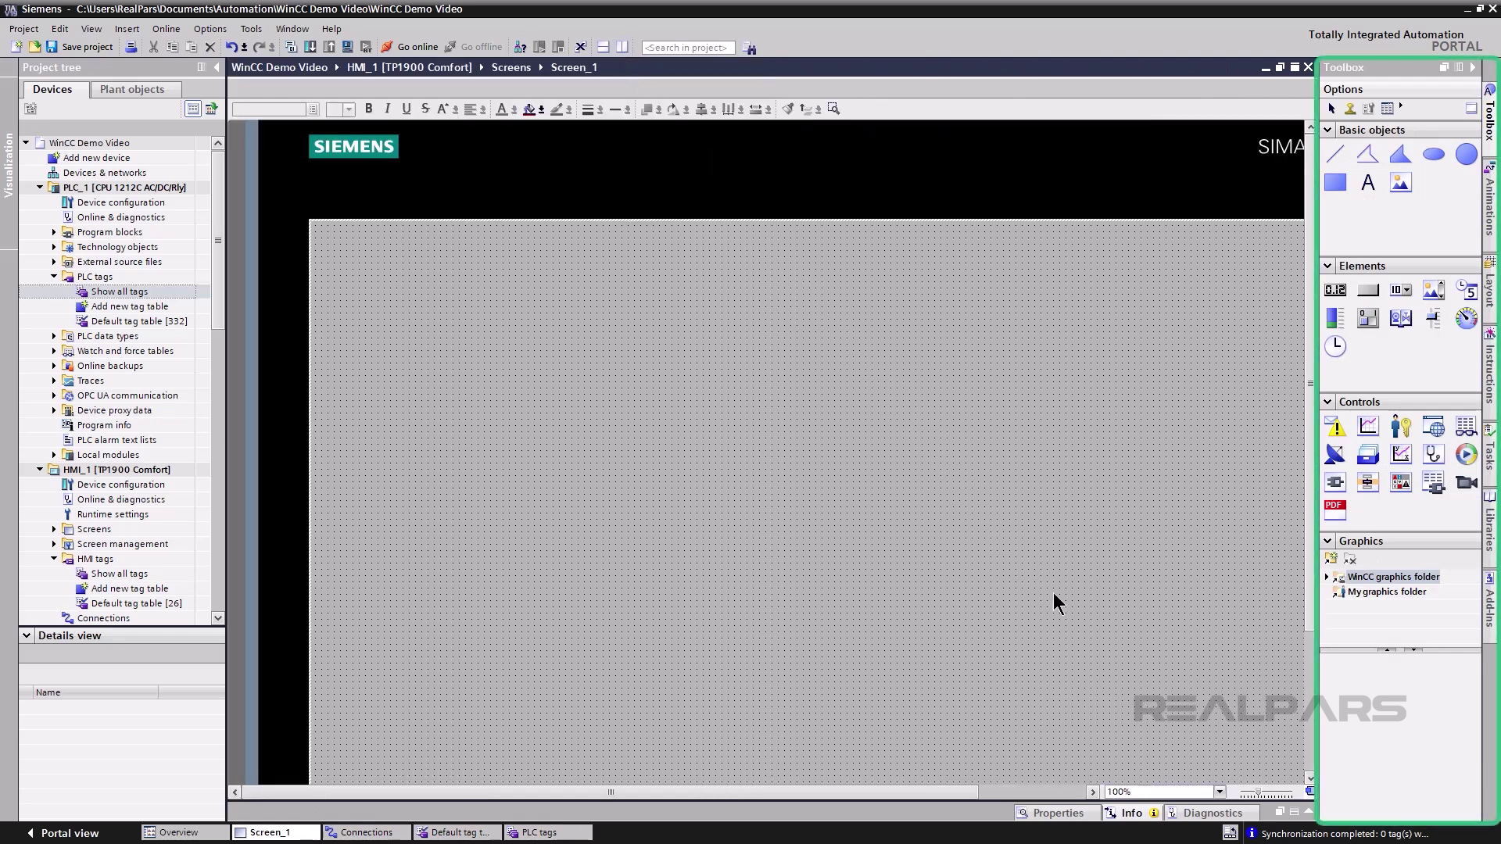
# Step: Expand the WinCC graphics folder and display the Valves graphics under Equipment, Automation [EMF]
pyautogui.click(1213, 790)
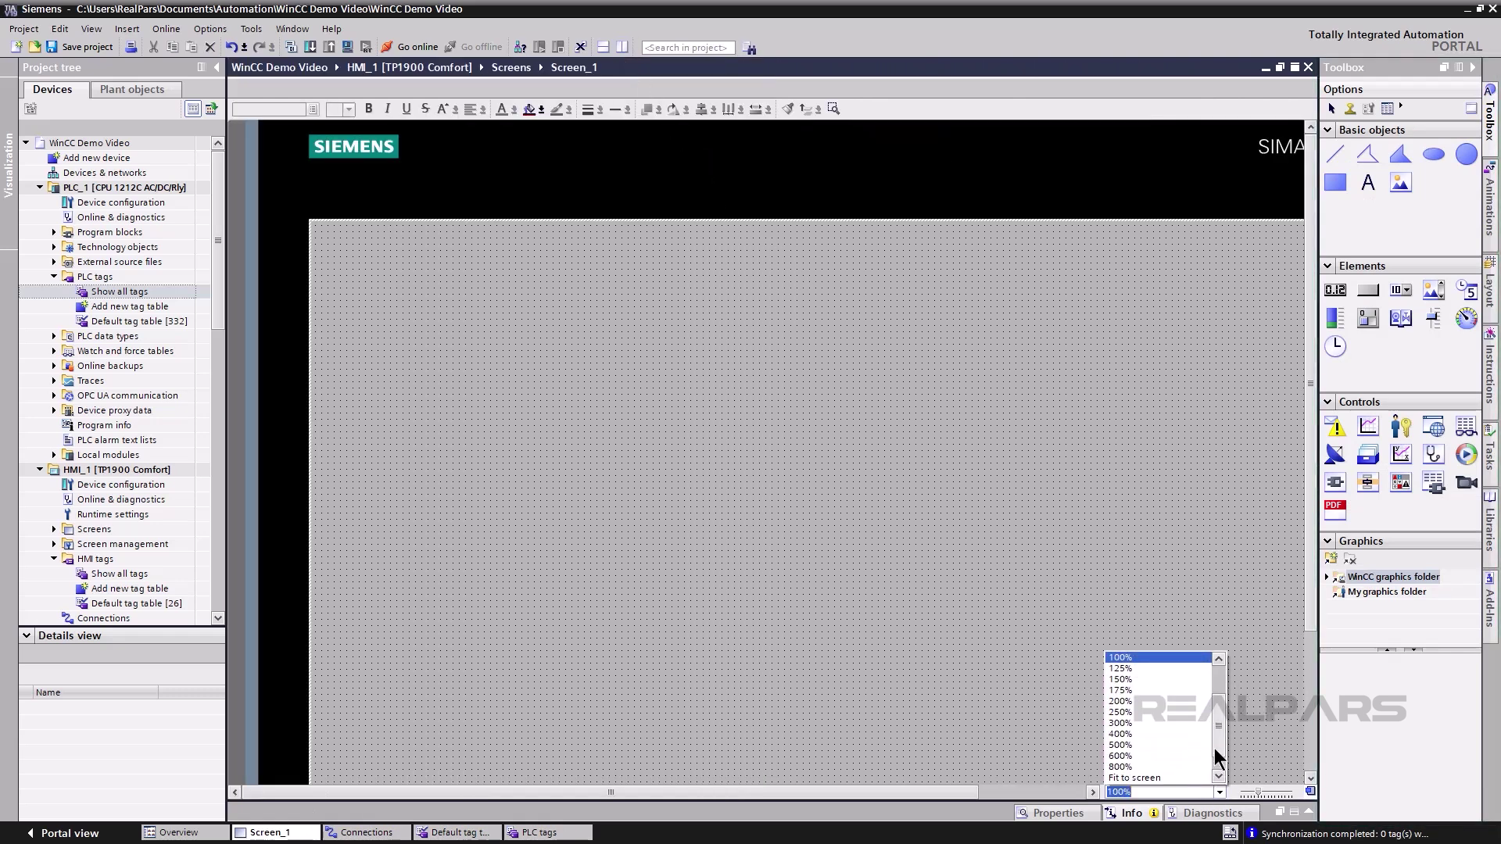
pyautogui.click(1181, 690)
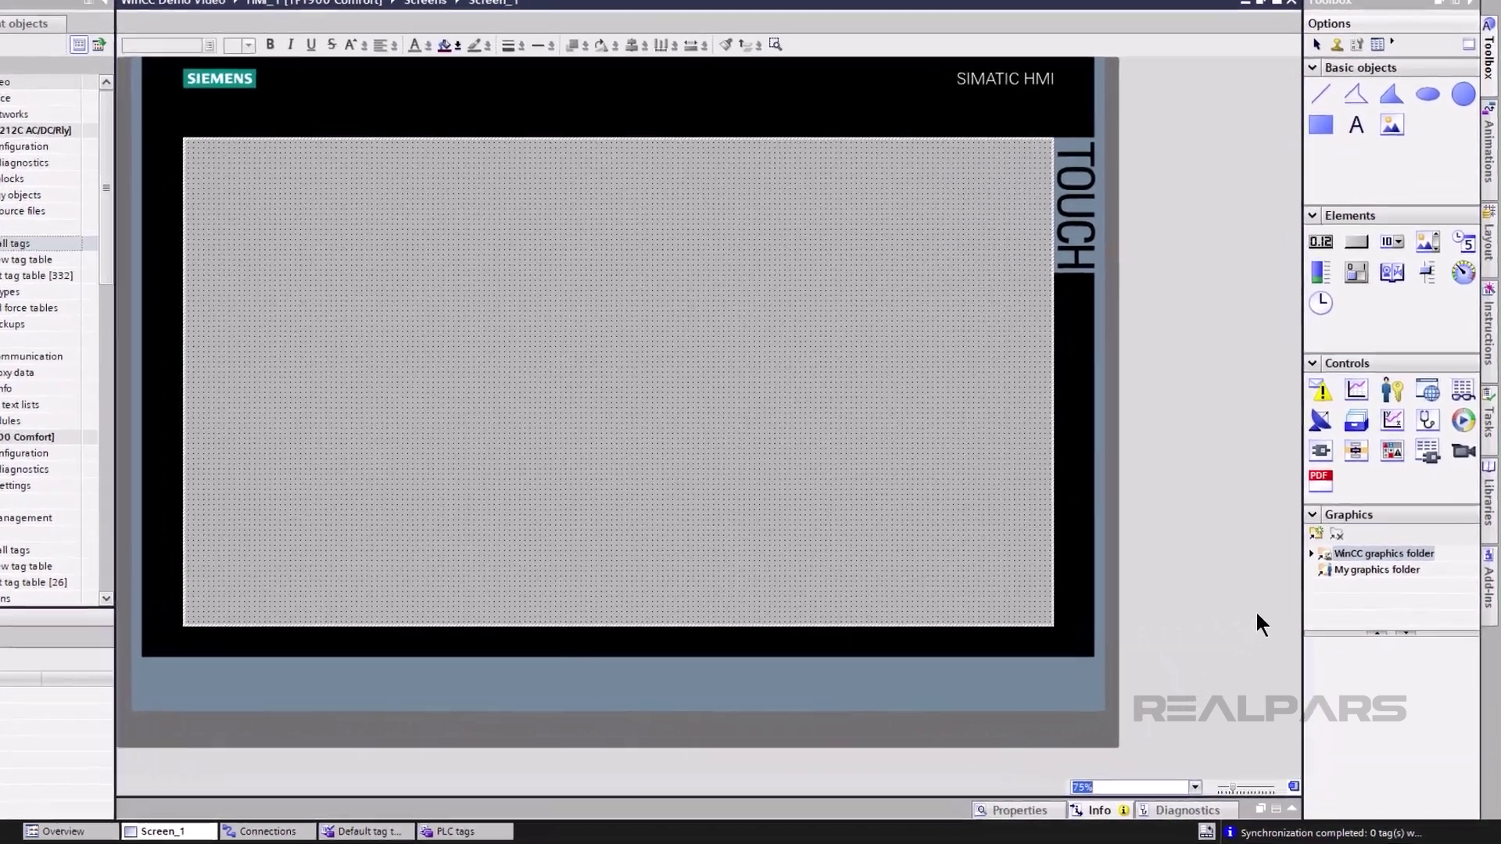
pyautogui.click(1333, 576)
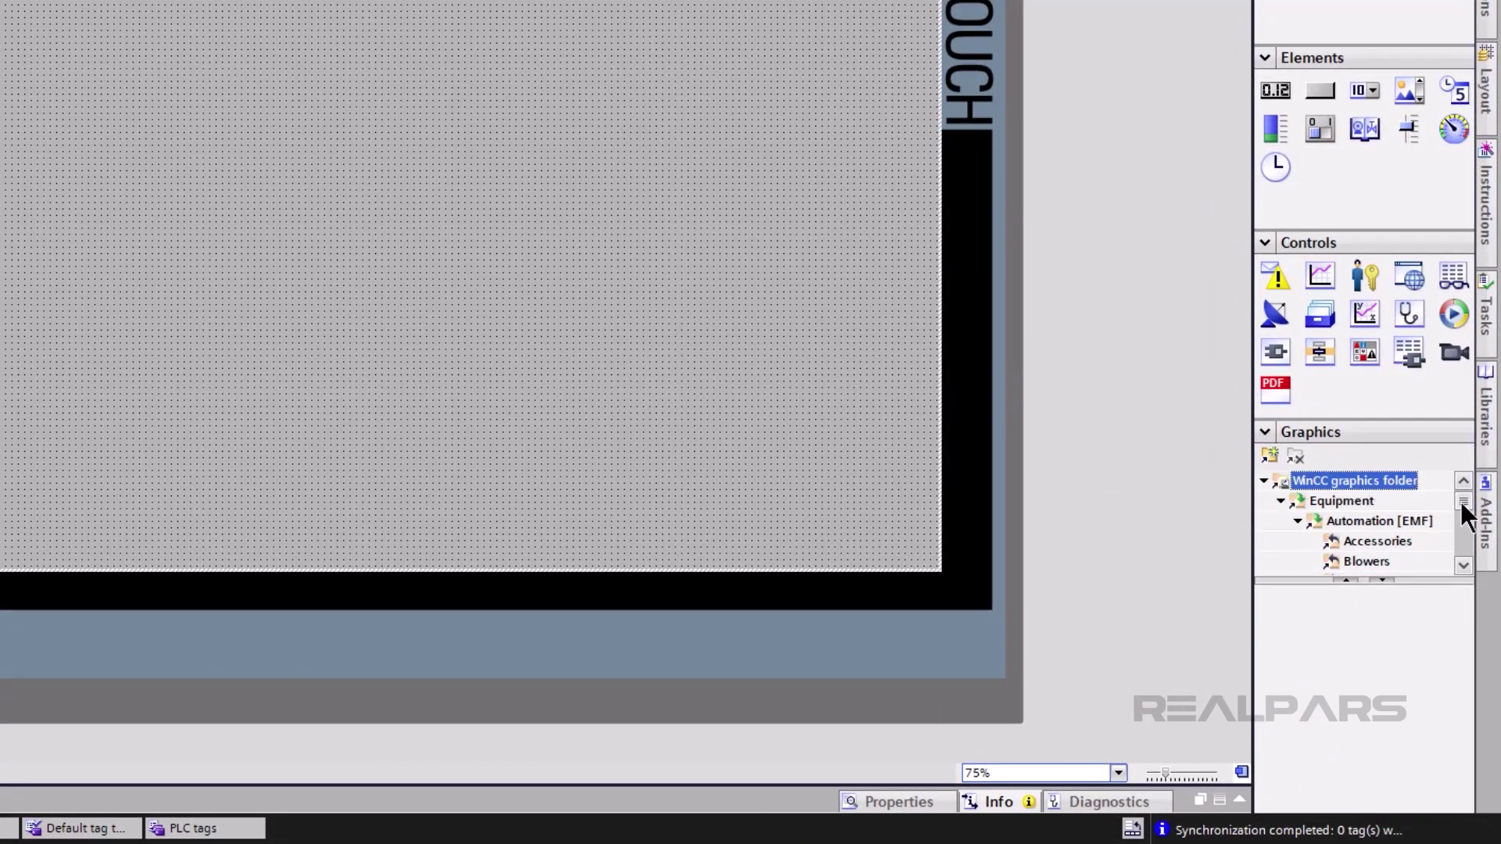
pyautogui.moveTo(1461, 506); pyautogui.dragTo(1461, 531)
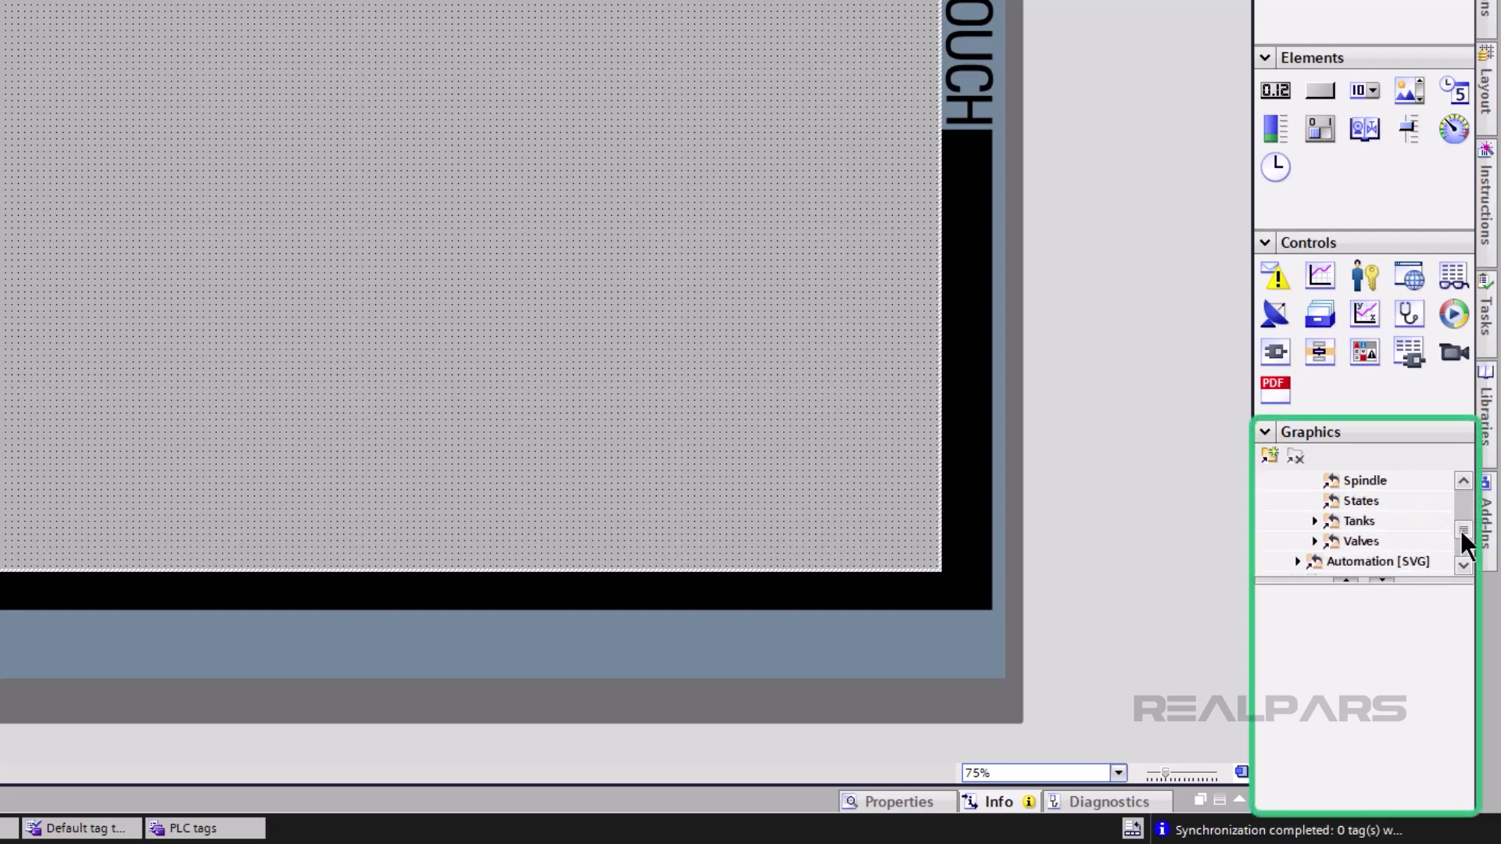
pyautogui.click(1374, 541)
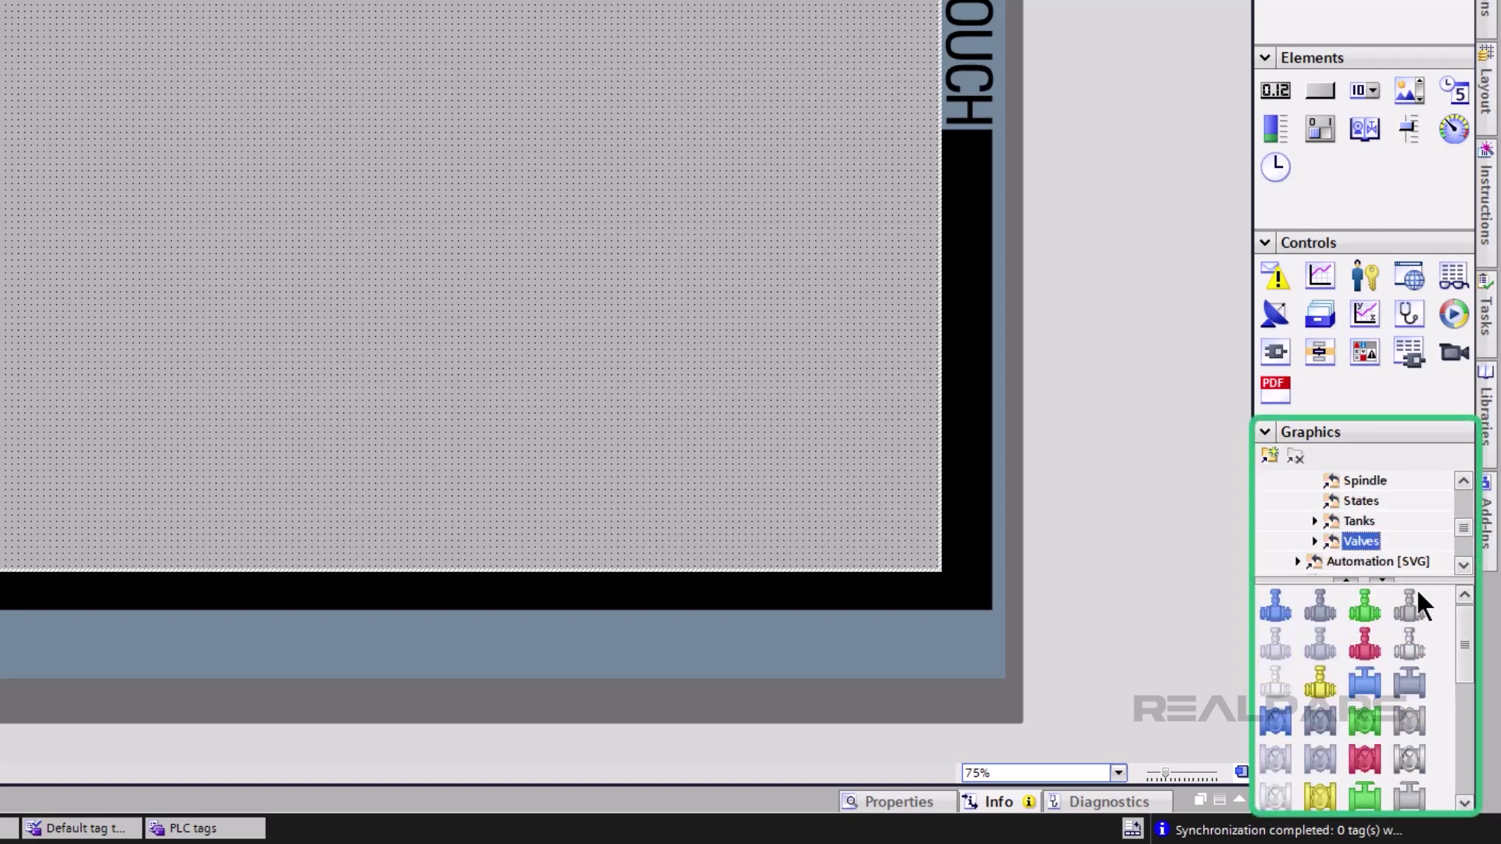
pyautogui.moveTo(1458, 658)
pyautogui.mouseDown()
pyautogui.moveTo(1464, 774)
pyautogui.moveTo(1455, 651)
pyautogui.mouseUp()
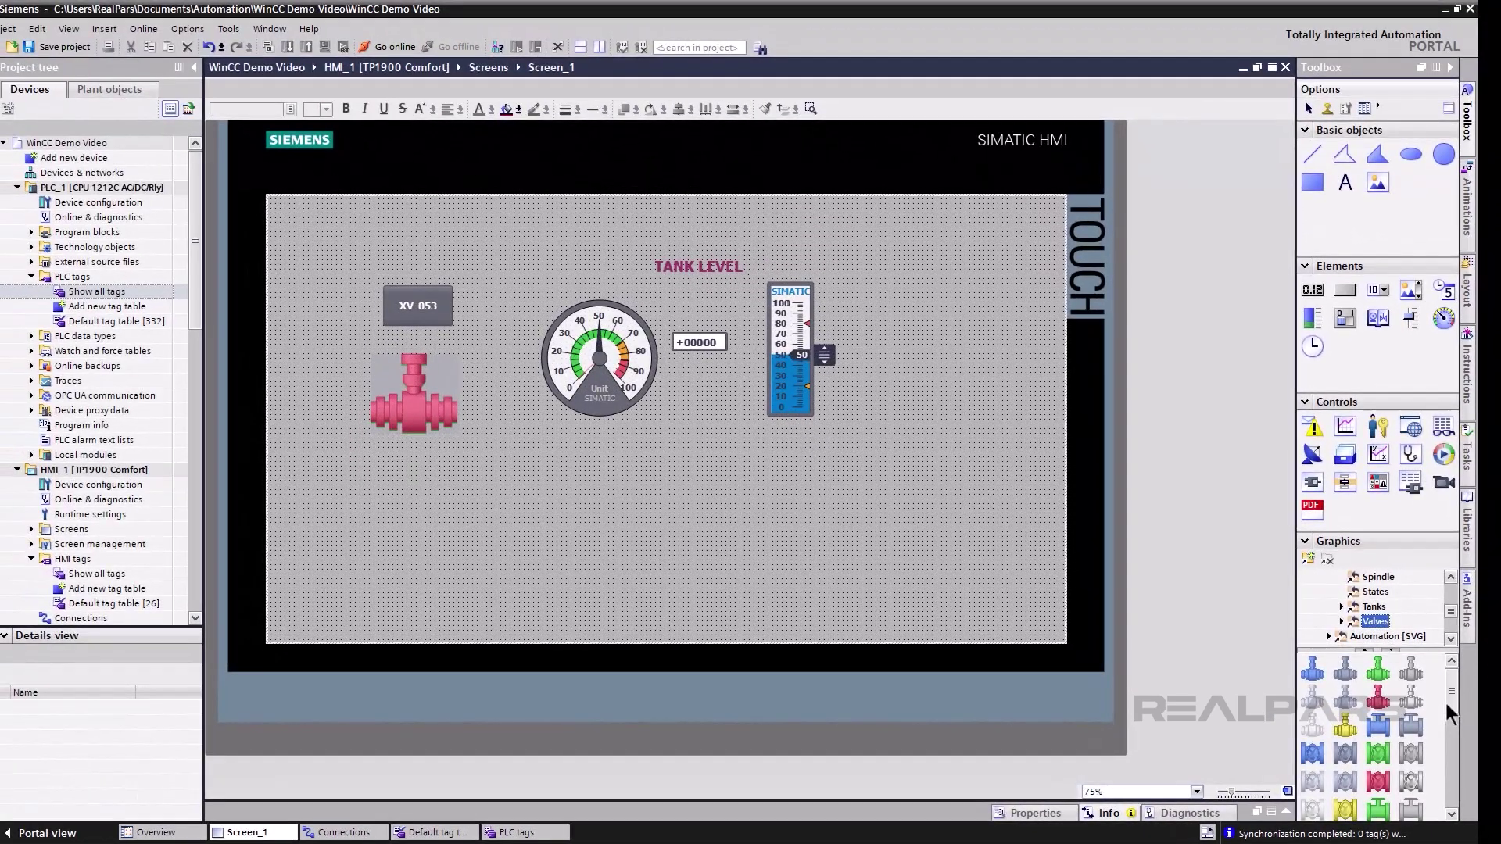
# Step: Compile the HMI_1 device and start its runtime simulation
pyautogui.click(147, 471)
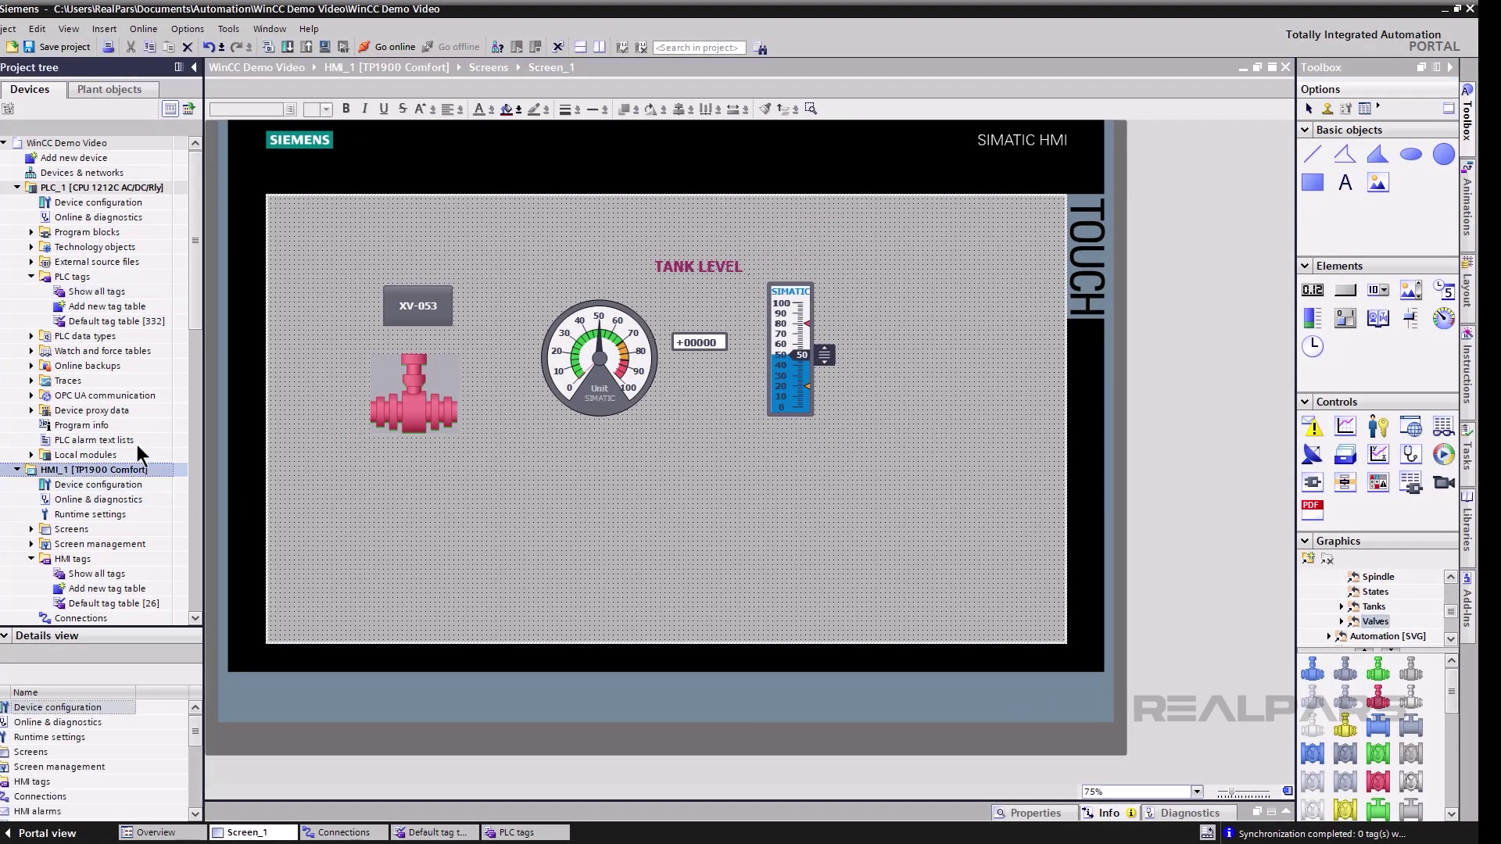
pyautogui.click(267, 48)
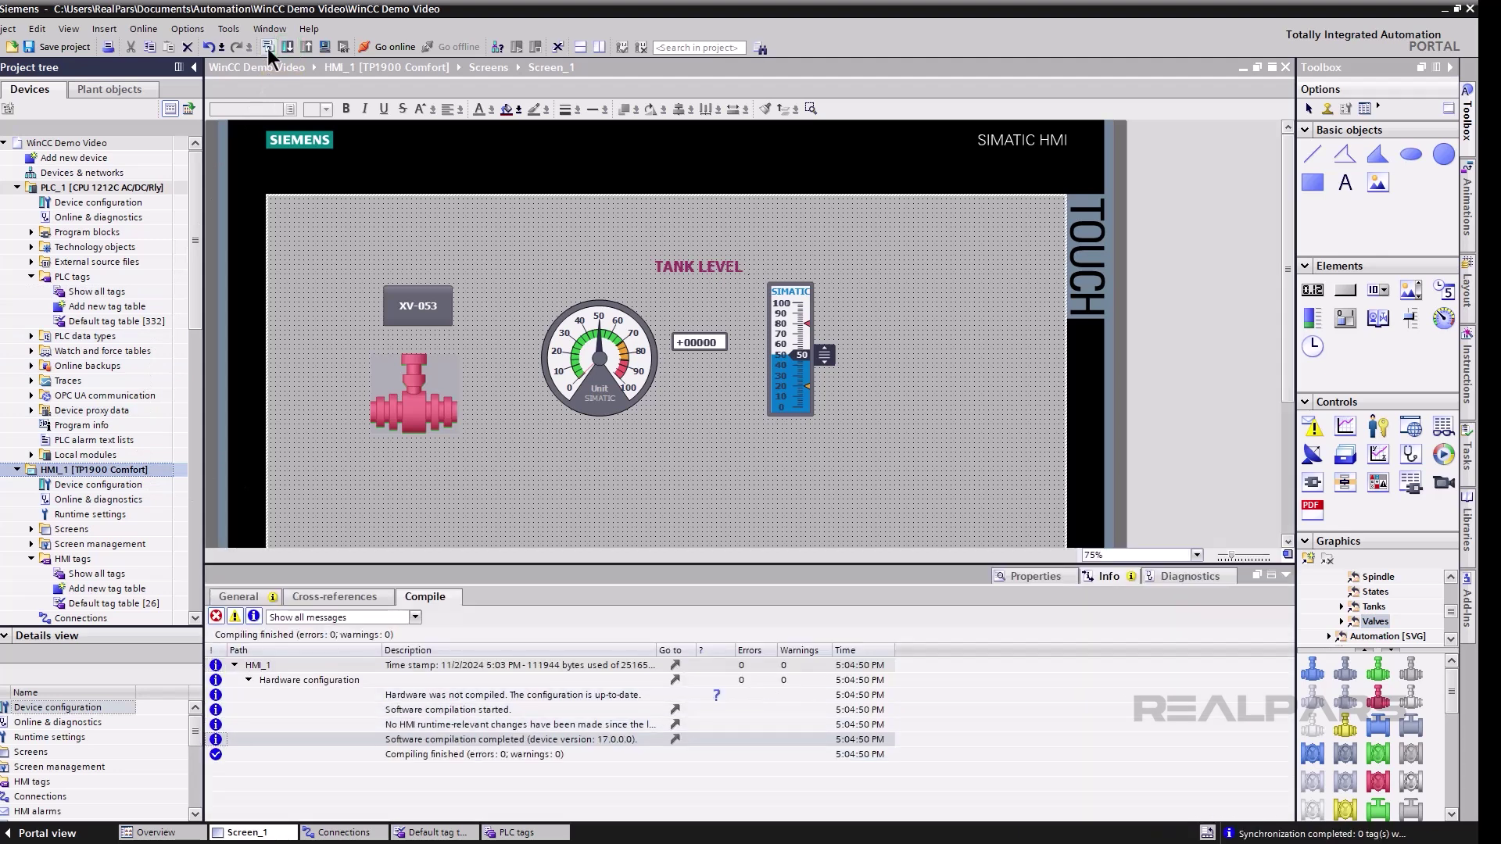
pyautogui.click(328, 48)
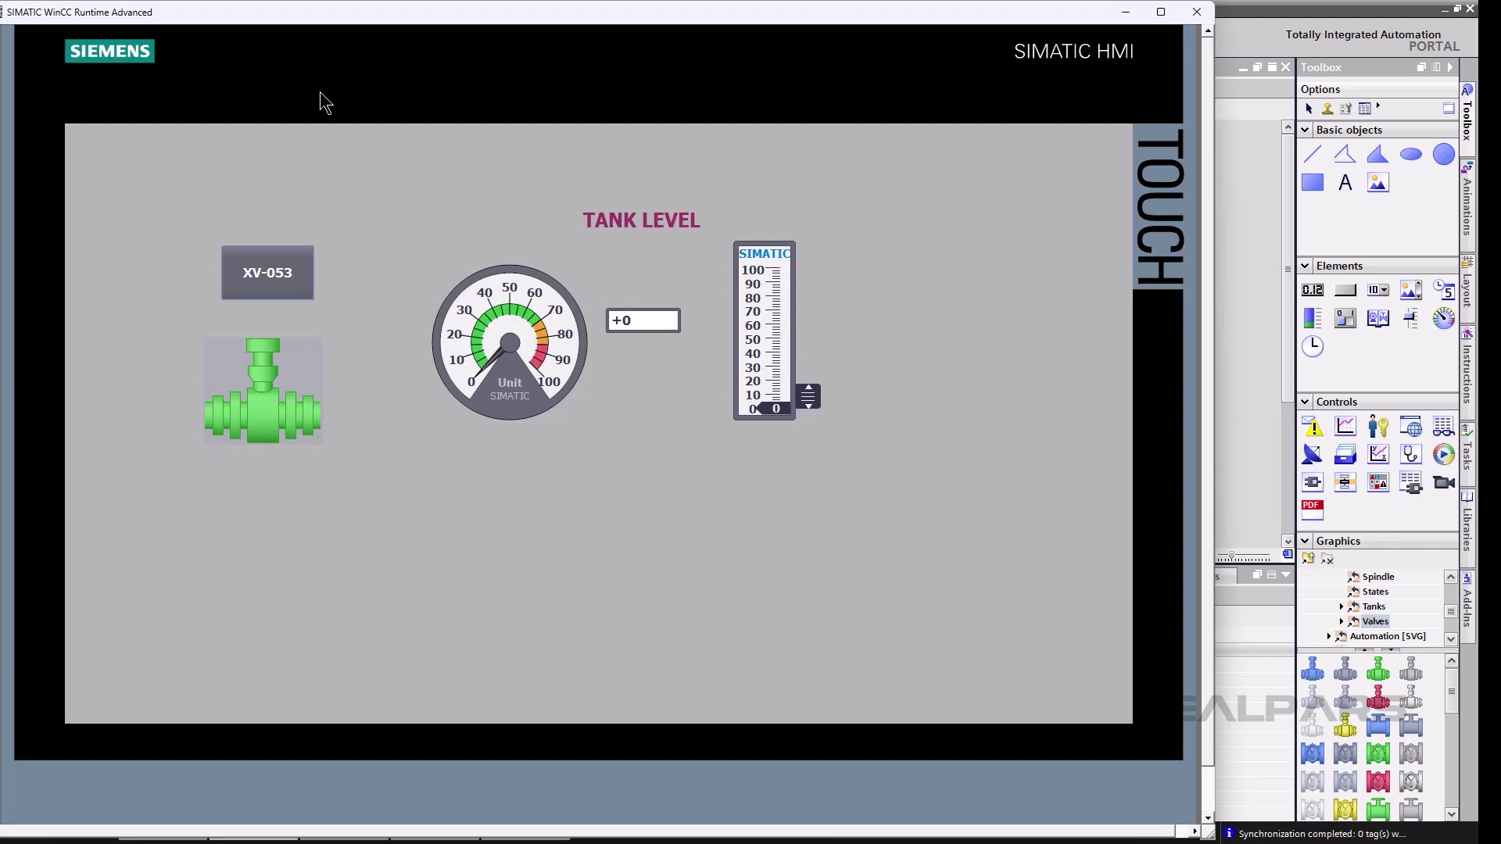
# Step: Test the simulated screen by toggling valve XV-053 twice and raising the tank level slider
pyautogui.click(289, 272)
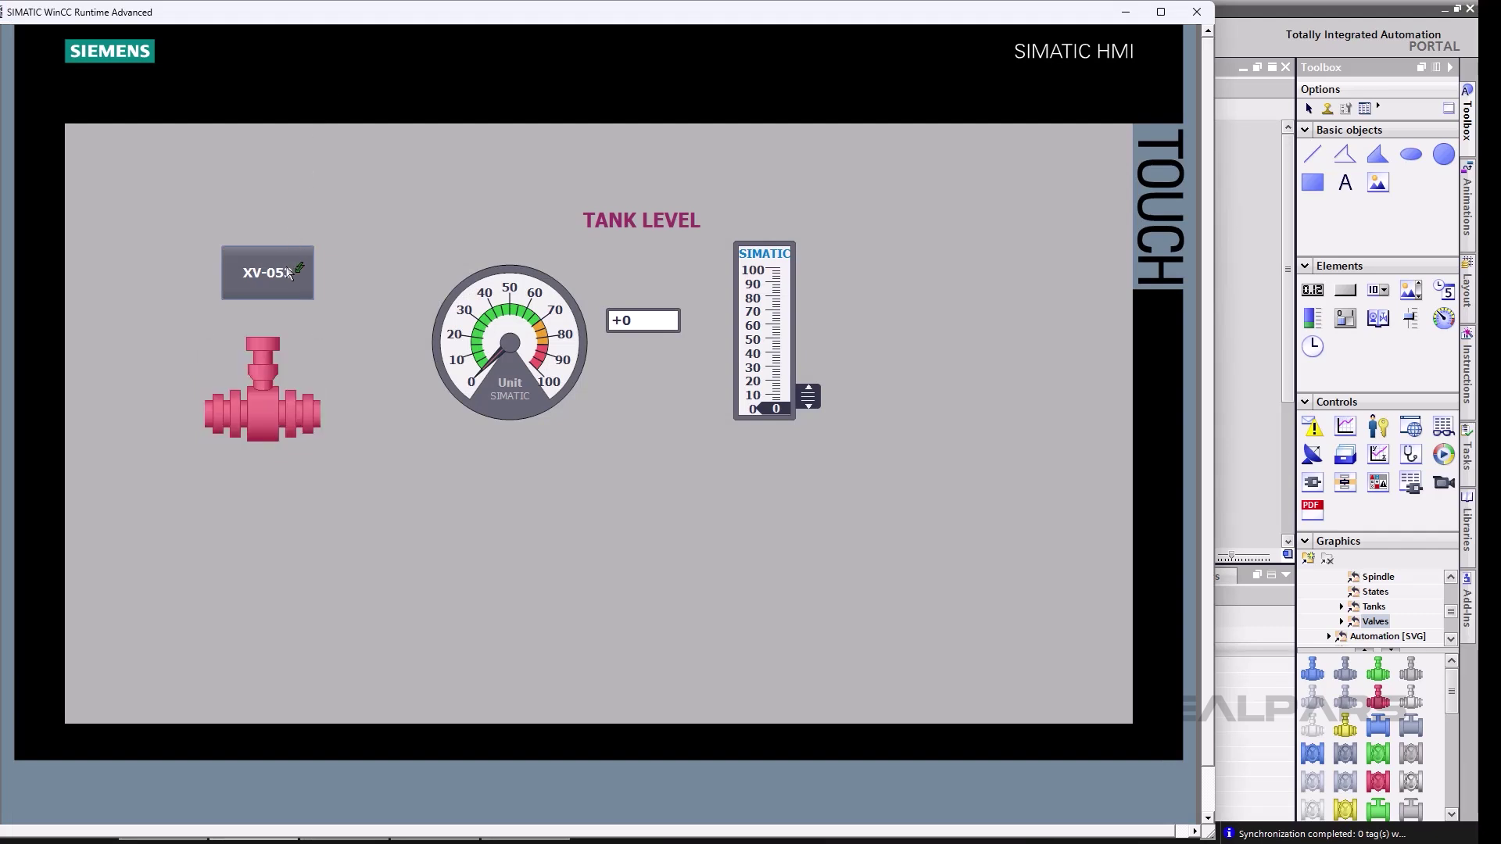
pyautogui.click(289, 272)
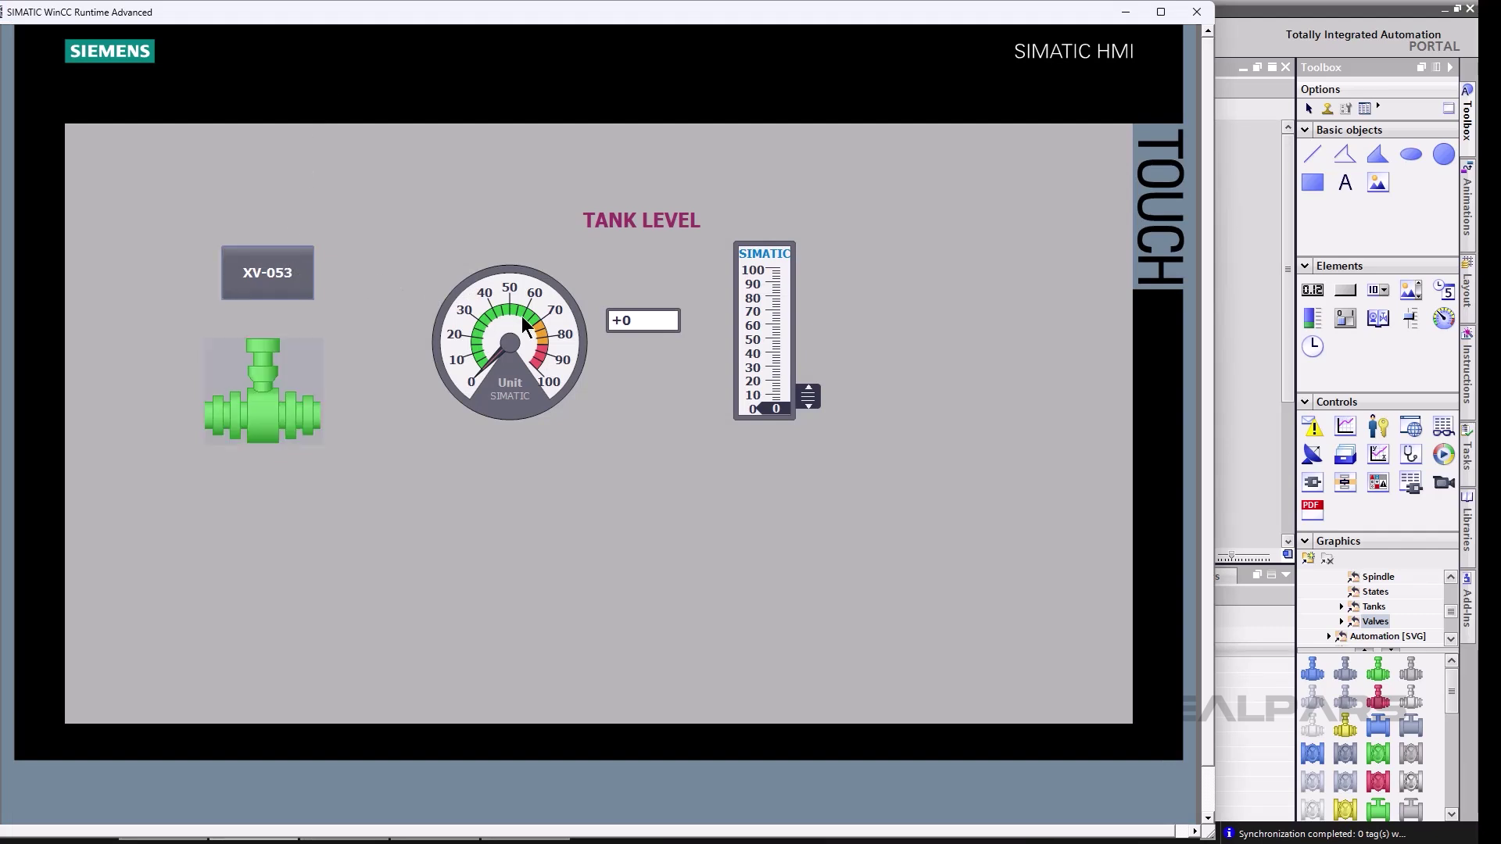
pyautogui.moveTo(806, 408); pyautogui.dragTo(818, 345)
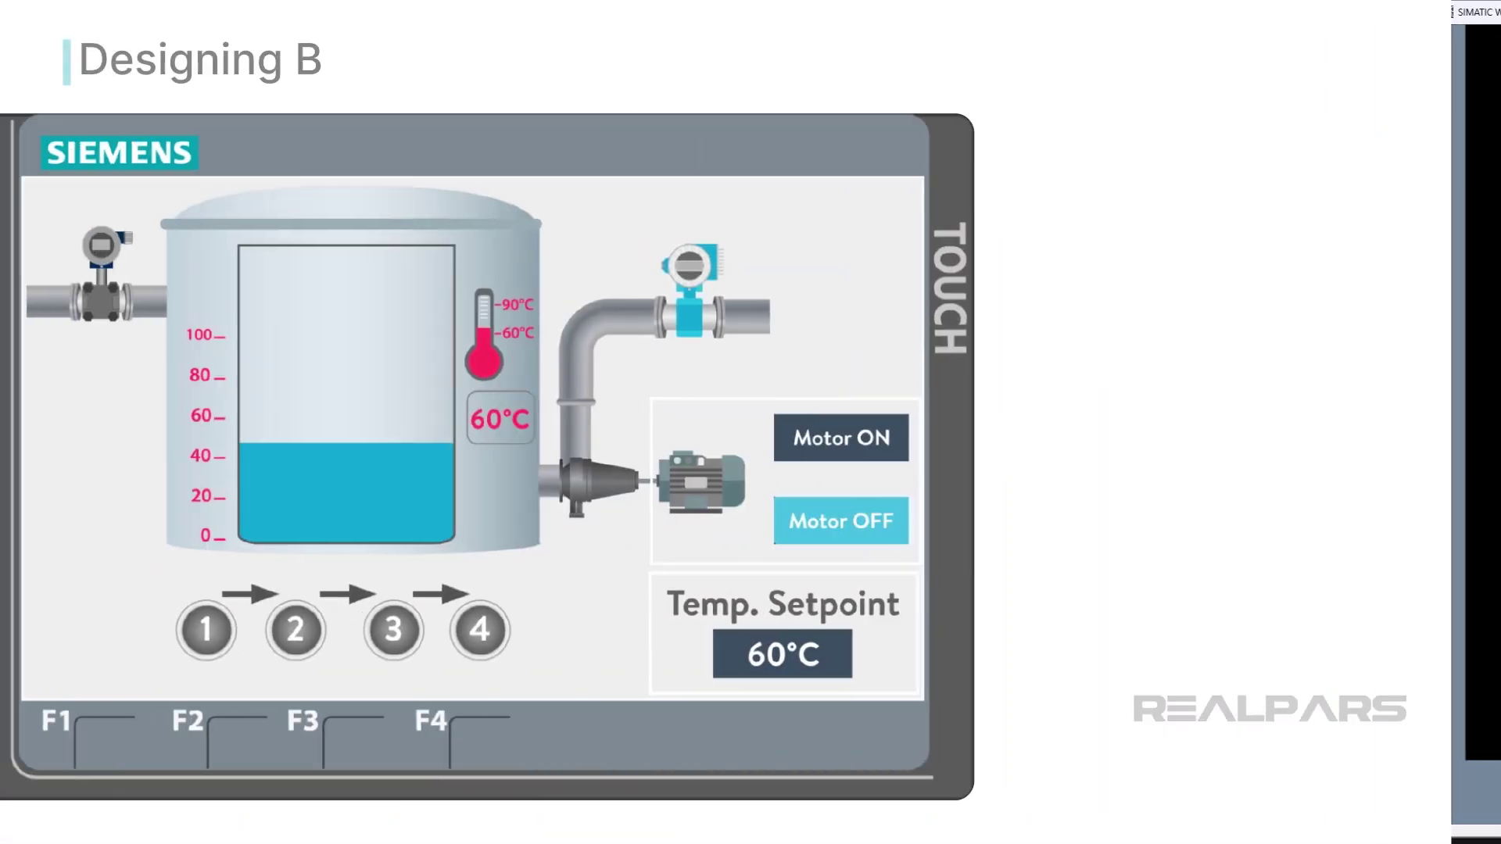